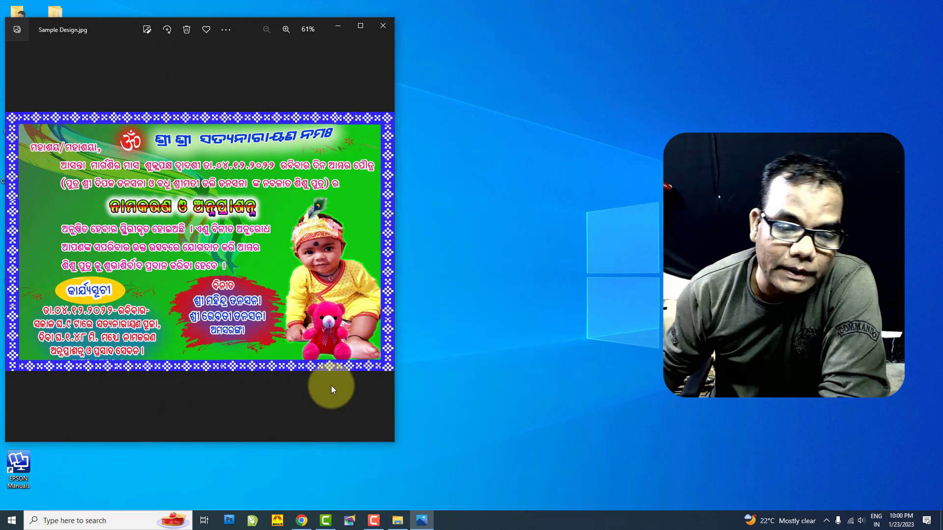
Step: Bring Photoshop CS4 in front of the Sample Design.jpg in Photos
{"action": "left_click", "coordinate": [610, 273]}
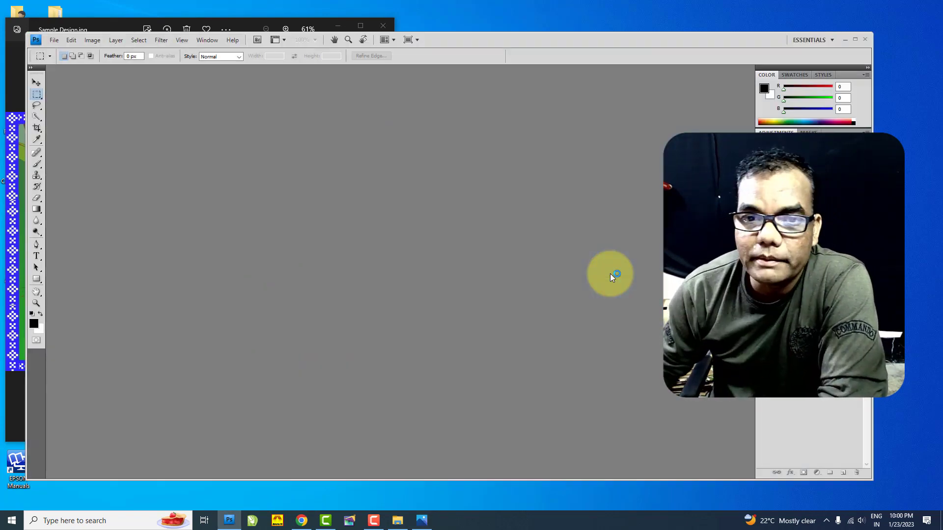
Step: Maximize Photoshop and create a new 6 × 4 inch document at 300 pixels/inch
{"action": "left_click", "coordinate": [856, 38]}
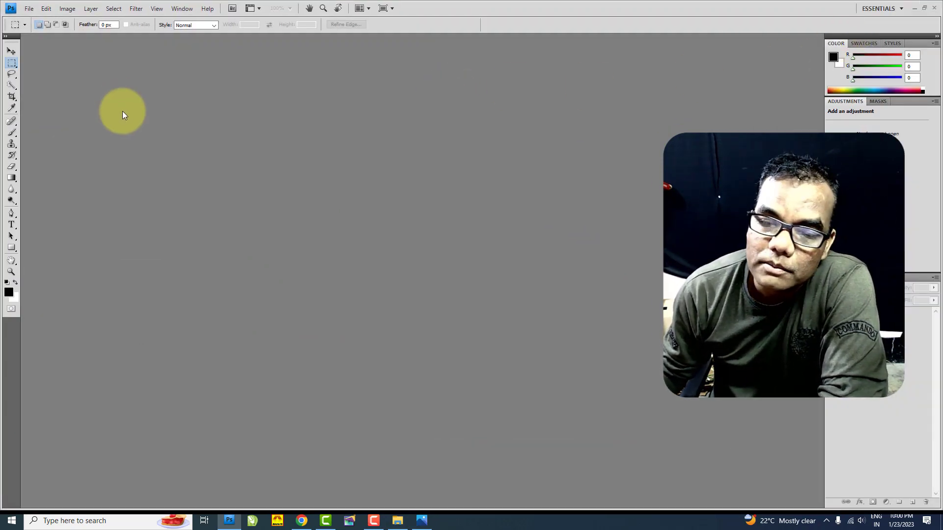
{"action": "left_click", "coordinate": [27, 10]}
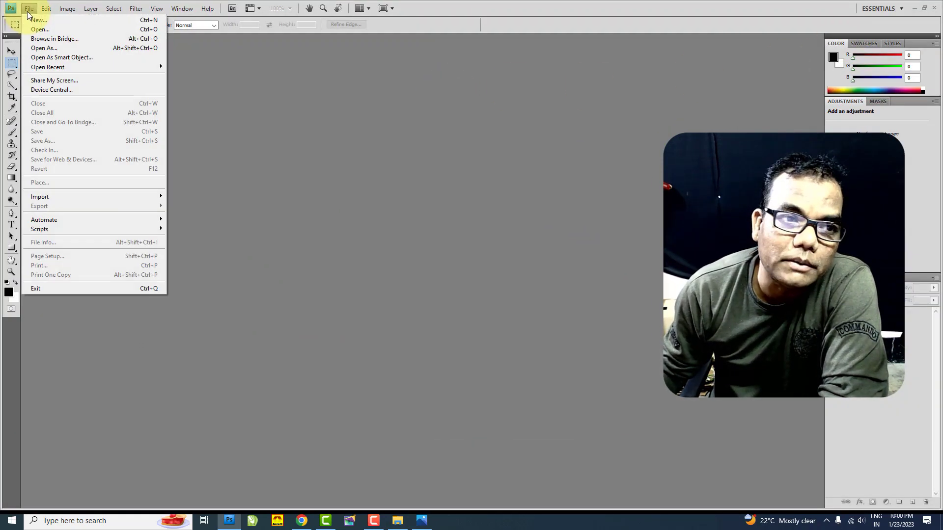
{"action": "left_click", "coordinate": [36, 23]}
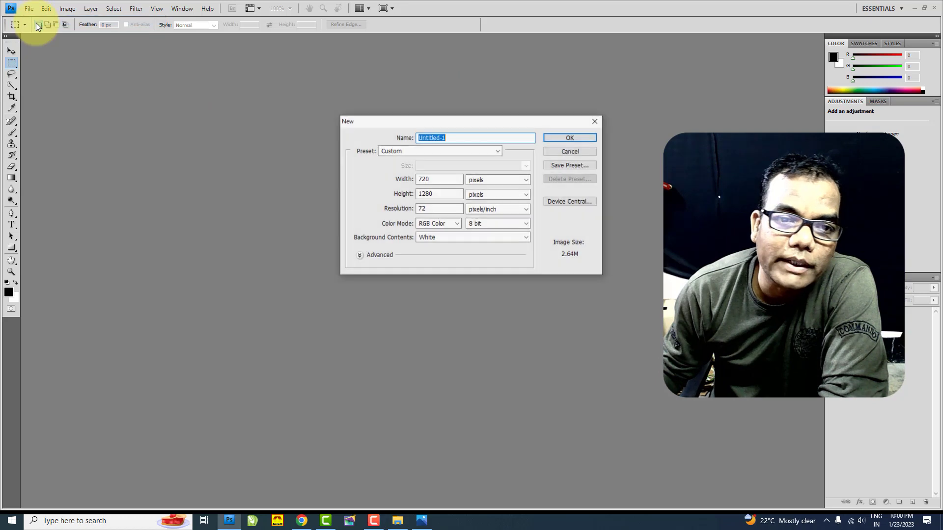
{"action": "left_click", "coordinate": [508, 180]}
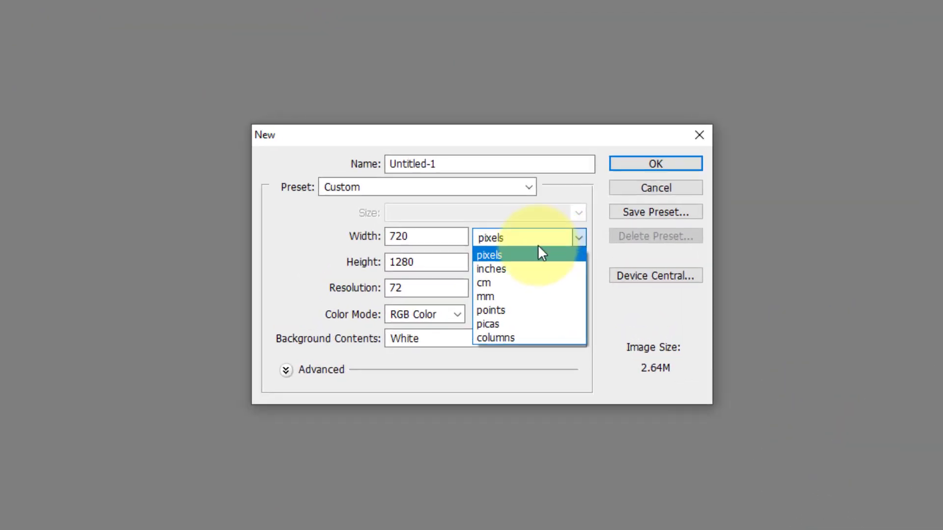
{"action": "left_click", "coordinate": [507, 294]}
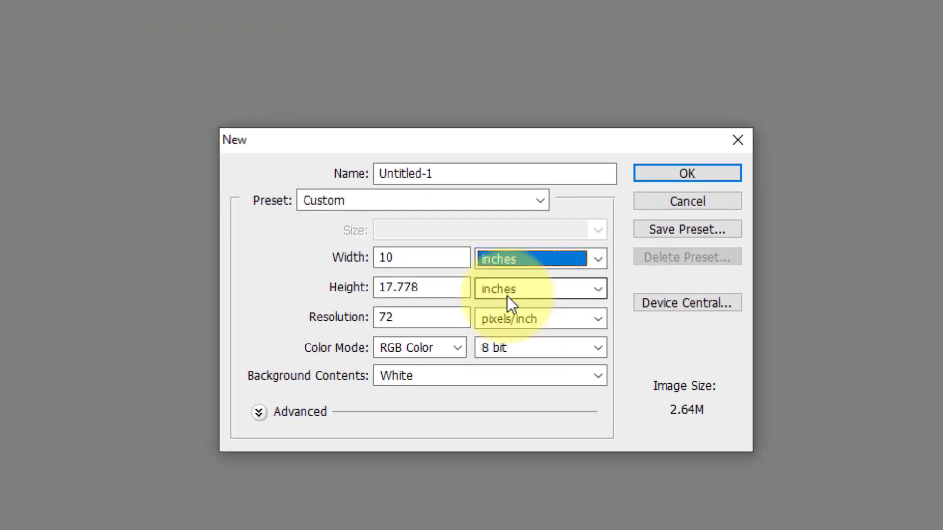
{"action": "double_click", "coordinate": [414, 258]}
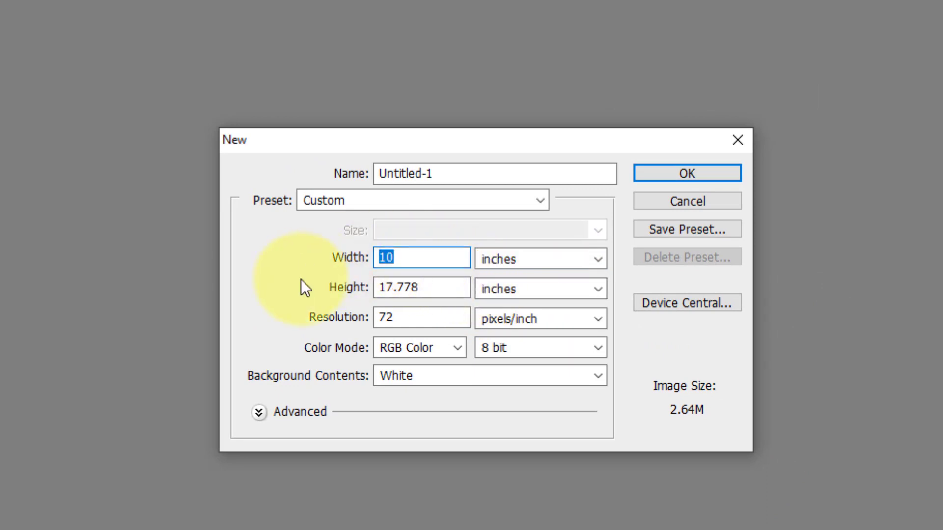
{"action": "type", "text": "6"}
{"action": "double_click", "coordinate": [445, 286]}
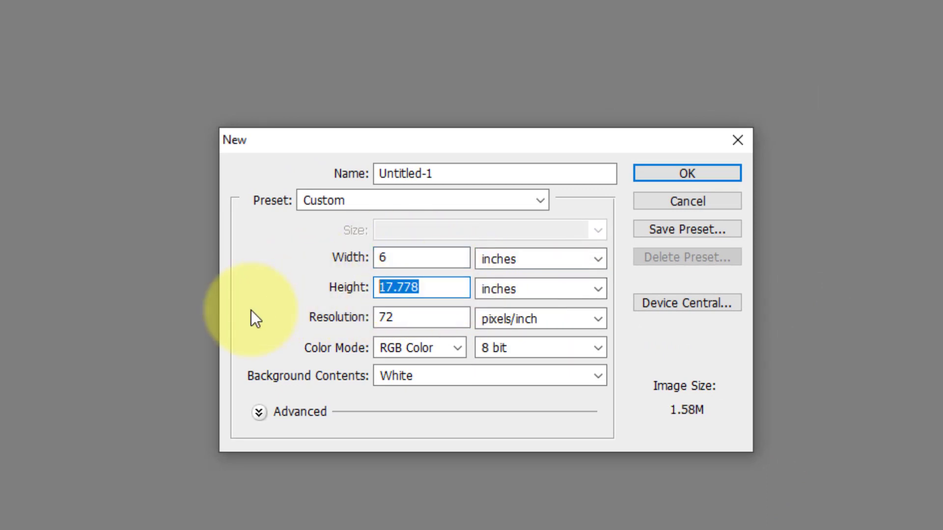
{"action": "type", "text": "4"}
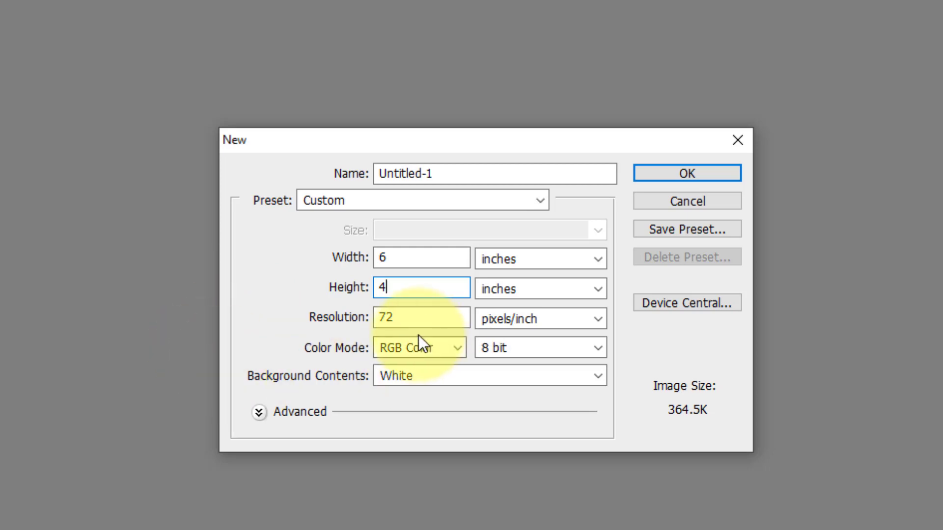
{"action": "double_click", "coordinate": [417, 318]}
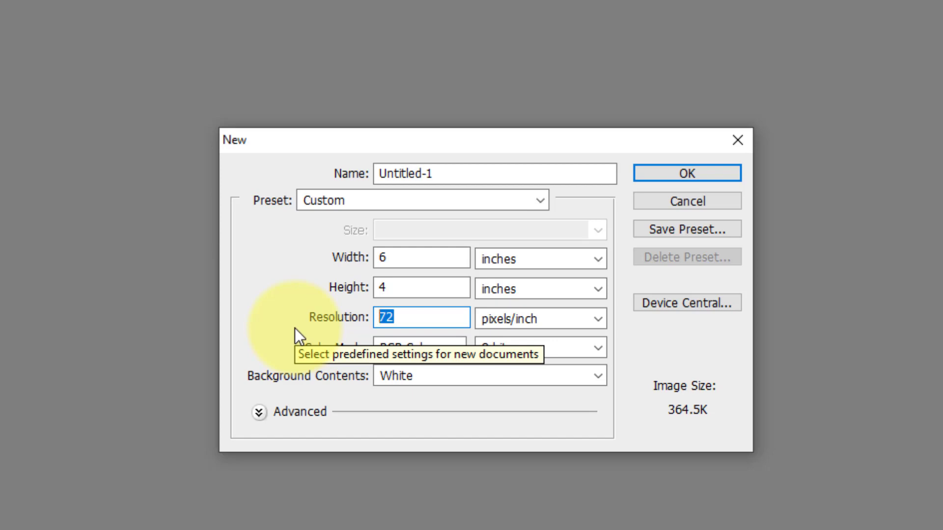
{"action": "type", "text": "300"}
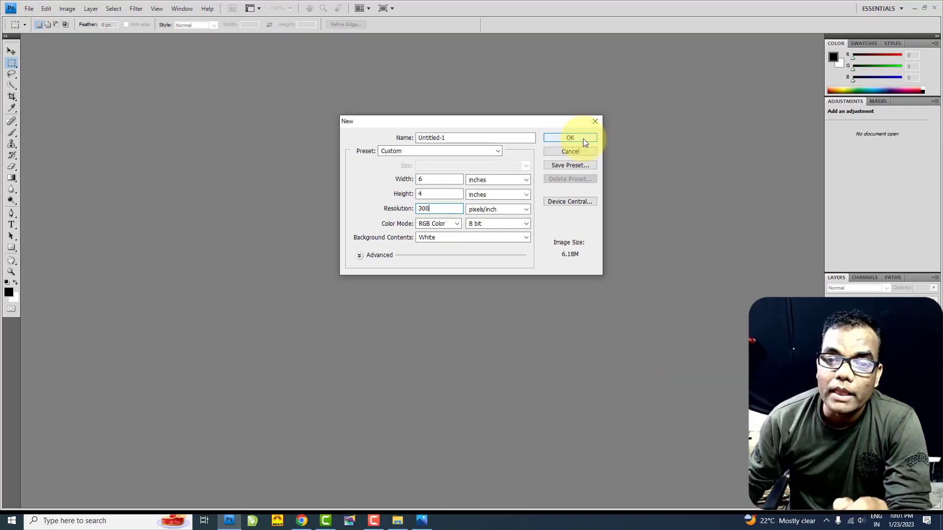
{"action": "left_click", "coordinate": [583, 139]}
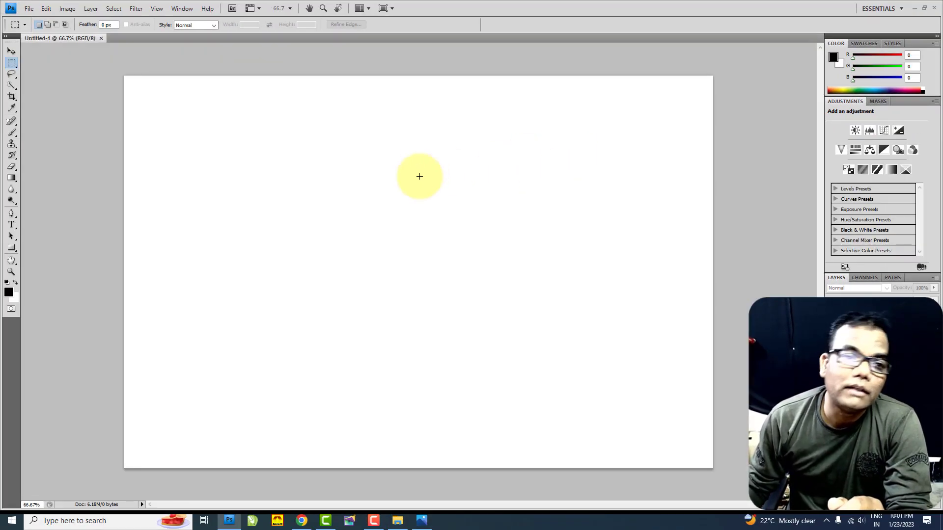
Step: With the Move tool active, show rulers (Ctrl+R) and set them to inches
{"action": "left_click", "coordinate": [13, 54]}
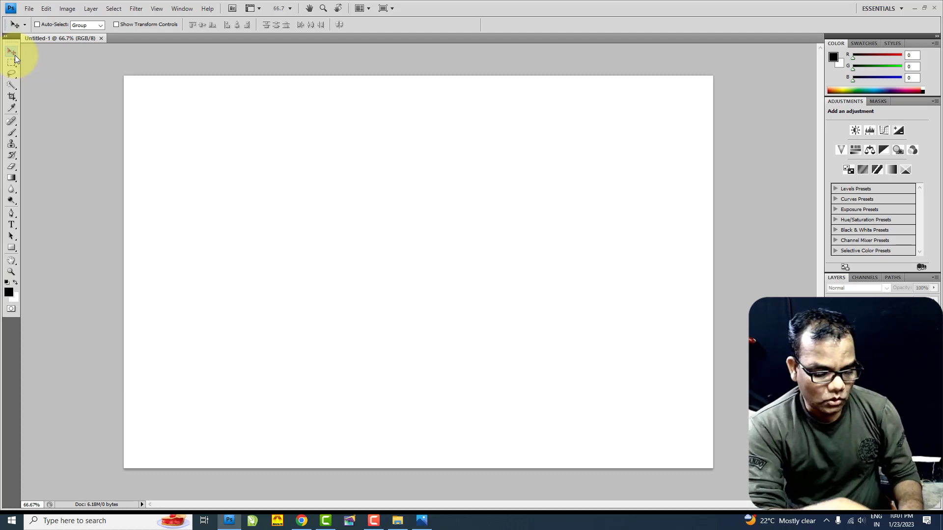
{"action": "key", "text": "ctrl+r"}
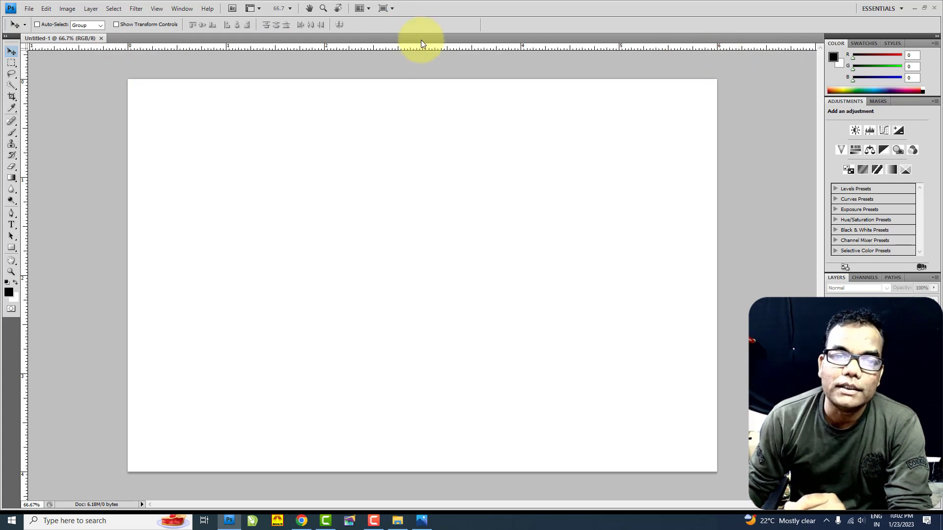
{"action": "right_click", "coordinate": [408, 47]}
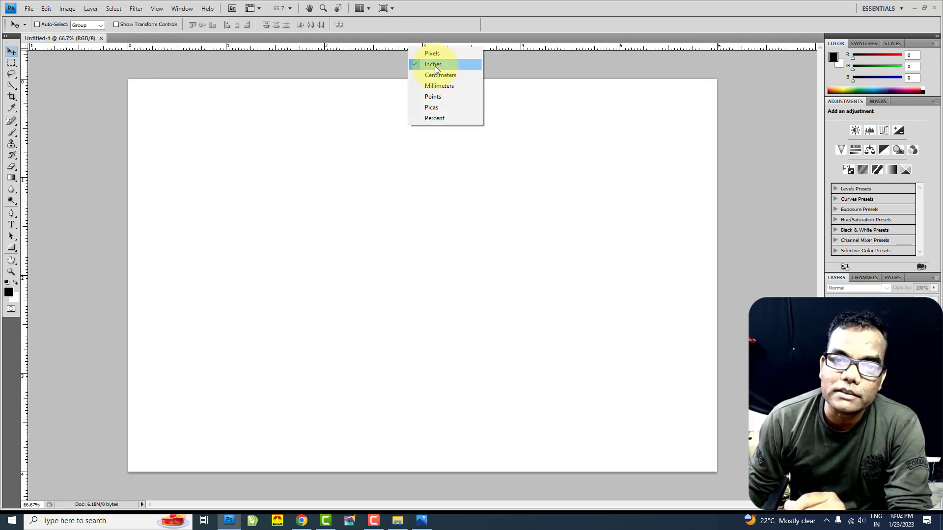
{"action": "right_click", "coordinate": [24, 141]}
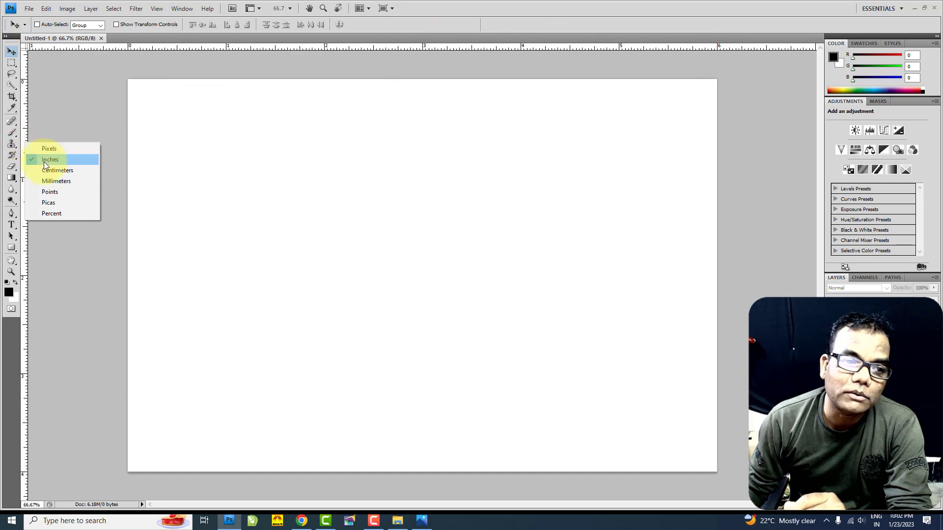
{"action": "left_click", "coordinate": [45, 160]}
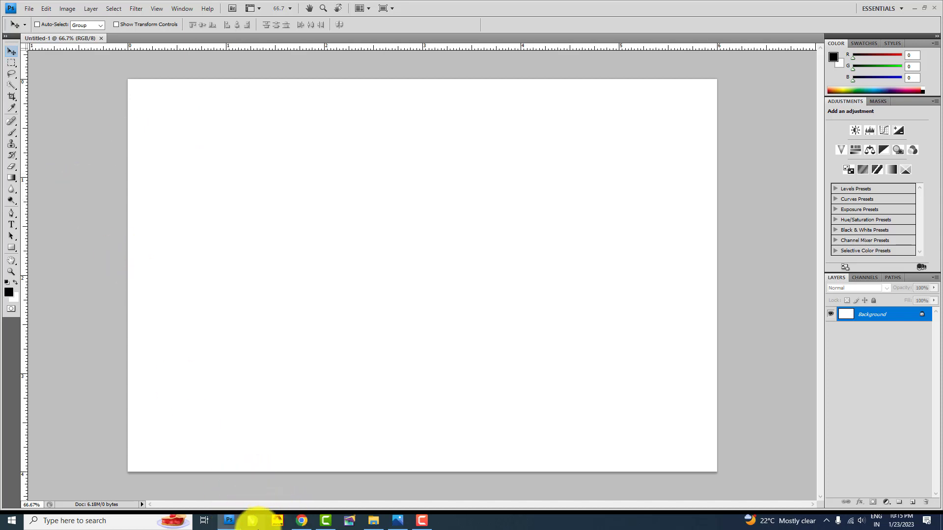
Step: Drag the Background image from the Satyanarayan Puja folder into Photoshop to open it
{"action": "left_click", "coordinate": [373, 527]}
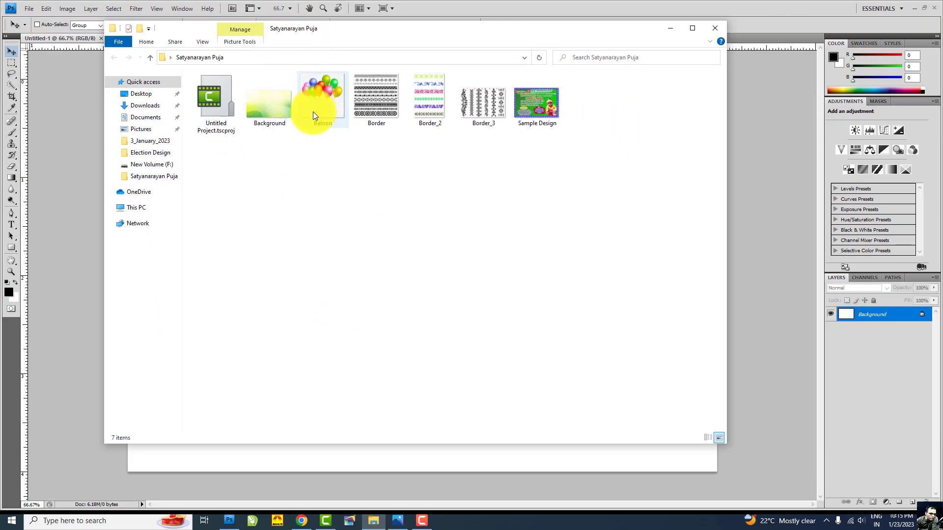
{"action": "left_click_drag", "start_coordinate": [266, 108], "coordinate": [243, 494]}
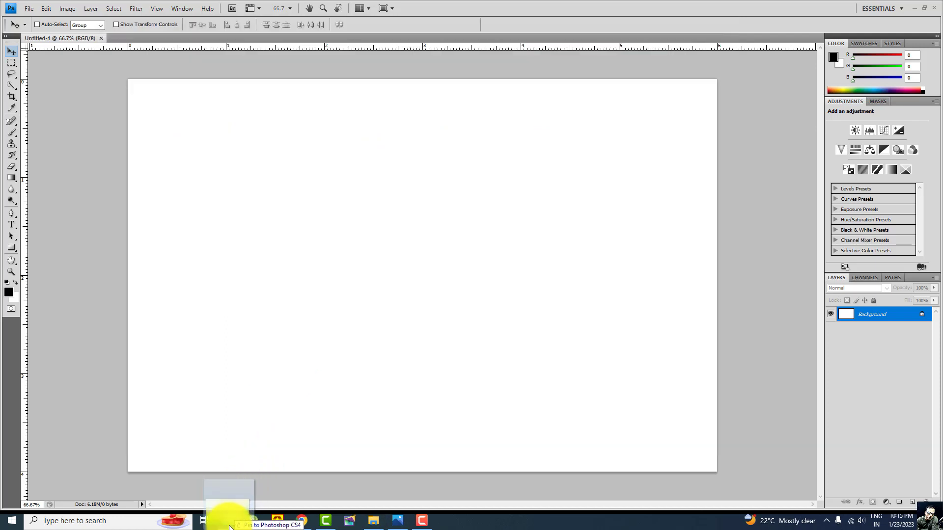
{"action": "left_click_drag", "start_coordinate": [243, 494], "coordinate": [276, 219]}
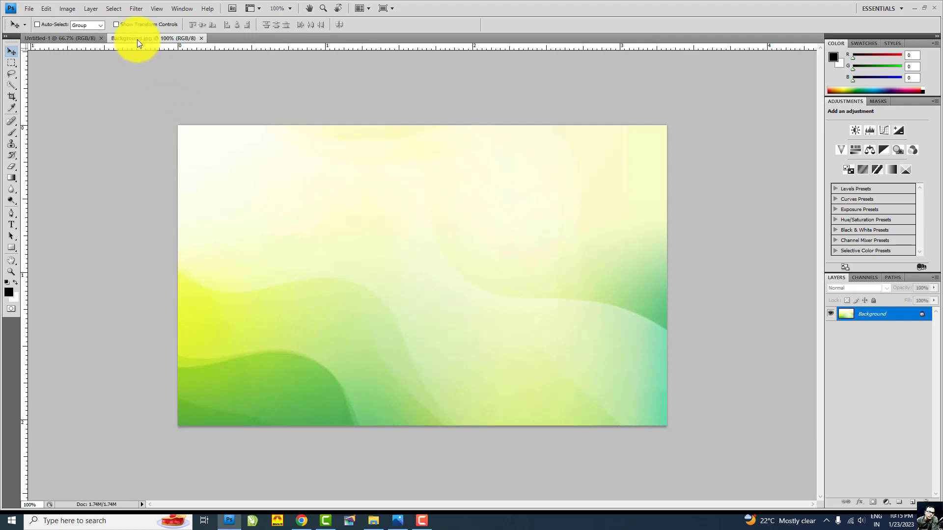
Step: Copy the Background.jpg gradient into Untitled-1 as Layer 1, then close Background.jpg
{"action": "left_click", "coordinate": [61, 38]}
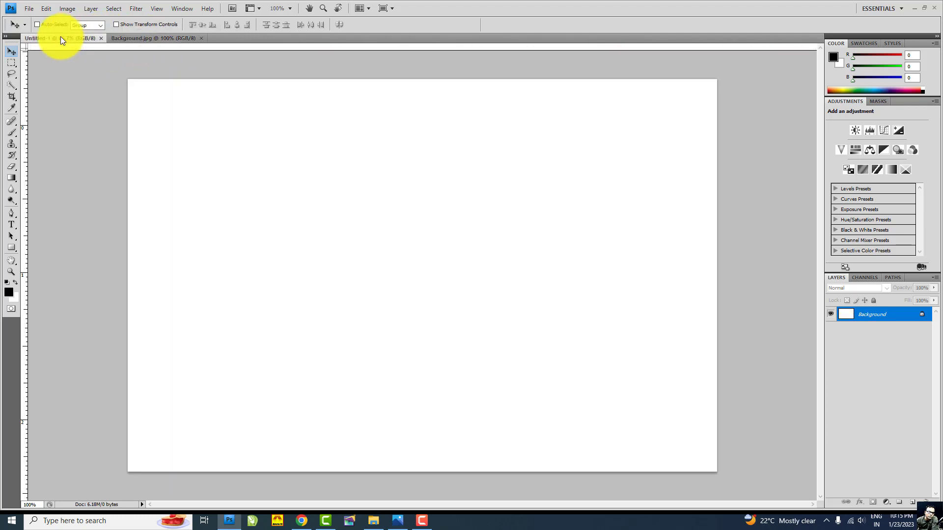
{"action": "left_click", "coordinate": [145, 39]}
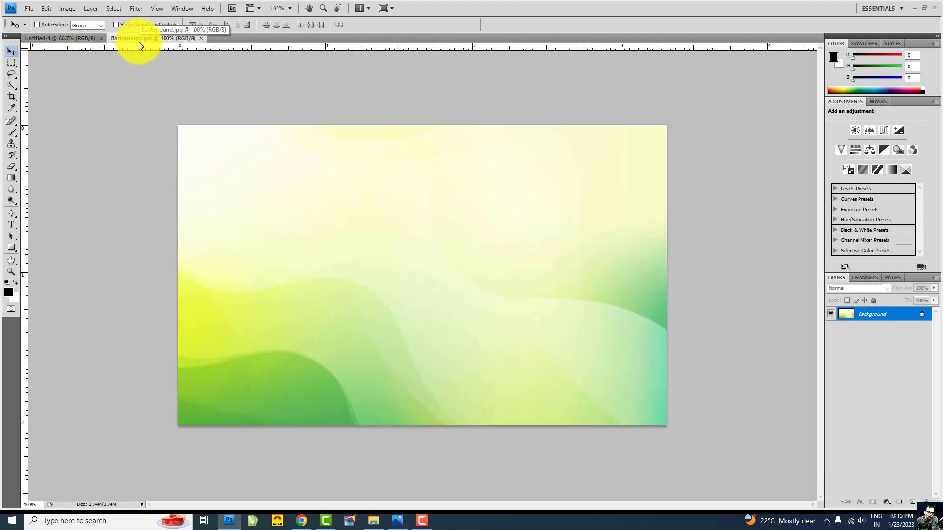
{"action": "left_click_drag", "start_coordinate": [142, 38], "coordinate": [479, 322]}
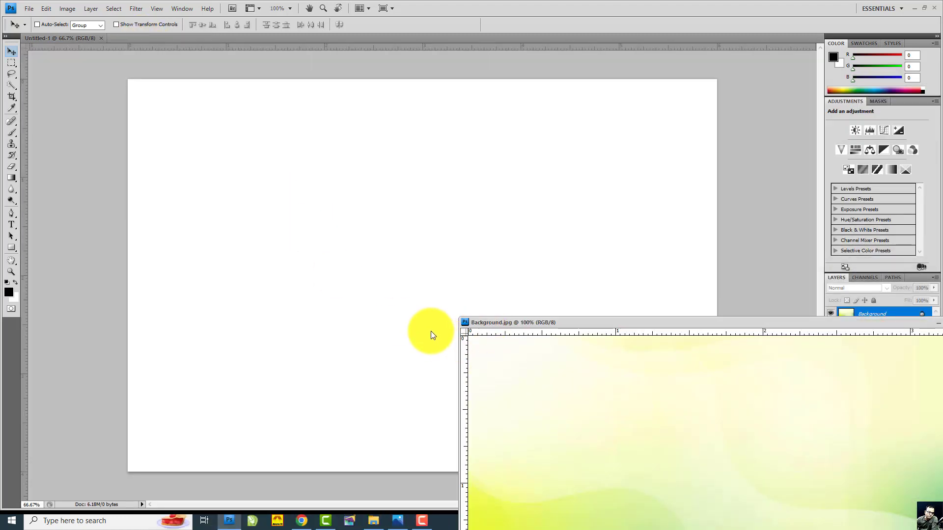
{"action": "left_click", "coordinate": [10, 50]}
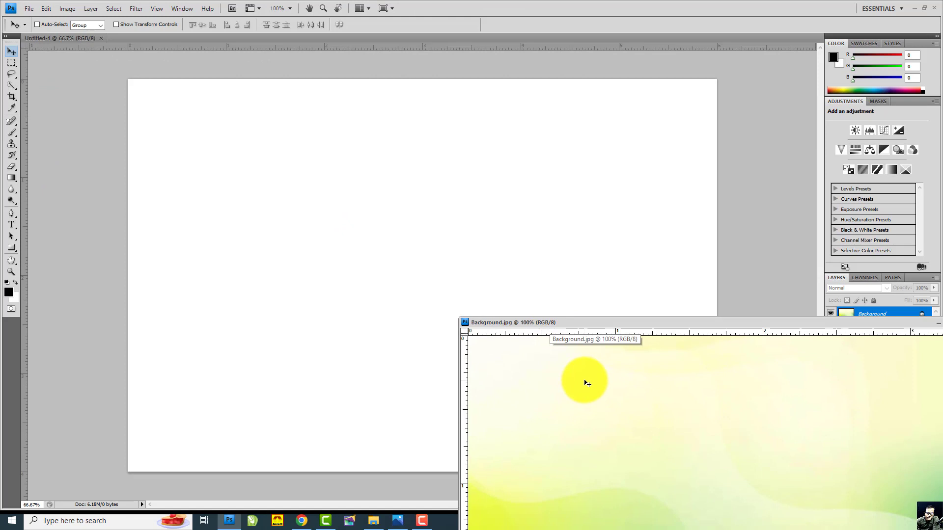
{"action": "left_click_drag", "start_coordinate": [578, 378], "coordinate": [328, 185]}
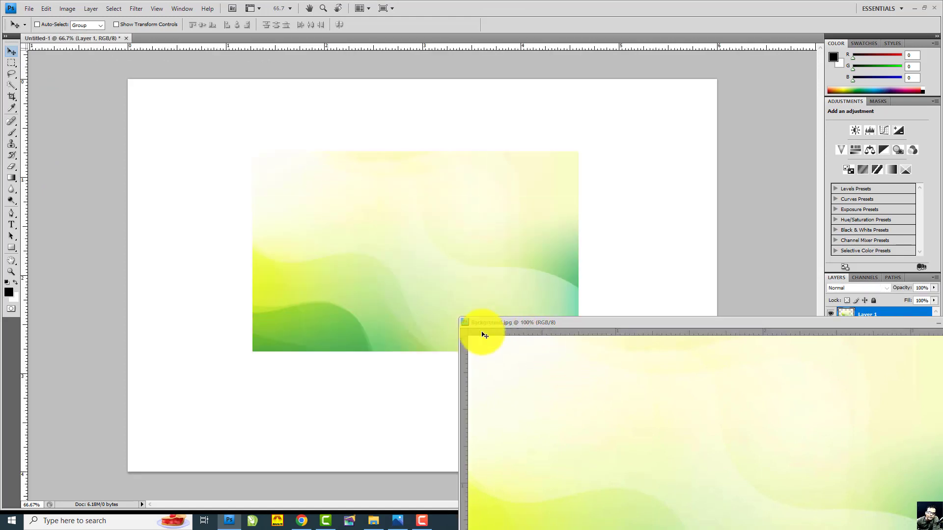
{"action": "mouse_move", "coordinate": [537, 322]}
{"action": "left_mouse_down"}
{"action": "mouse_move", "coordinate": [218, 322]}
{"action": "mouse_move", "coordinate": [241, 340]}
{"action": "left_mouse_up"}
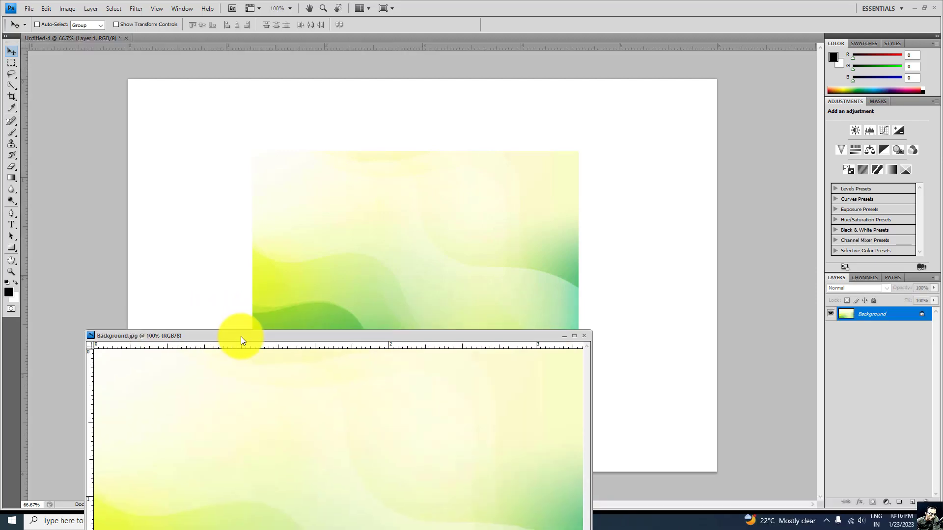
{"action": "left_click", "coordinate": [585, 337]}
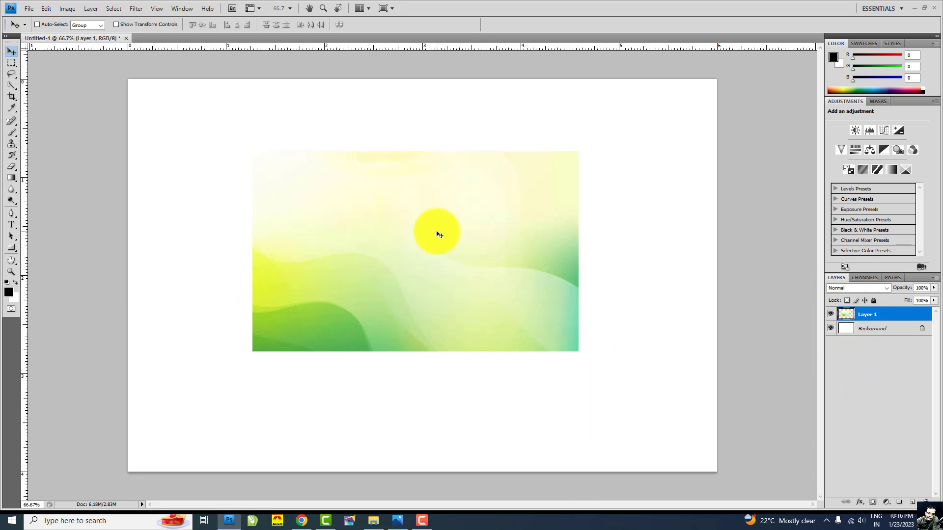
Step: Check Layer 1 by toggling its visibility and collapse/expand the Layers panel
{"action": "left_click", "coordinate": [830, 317]}
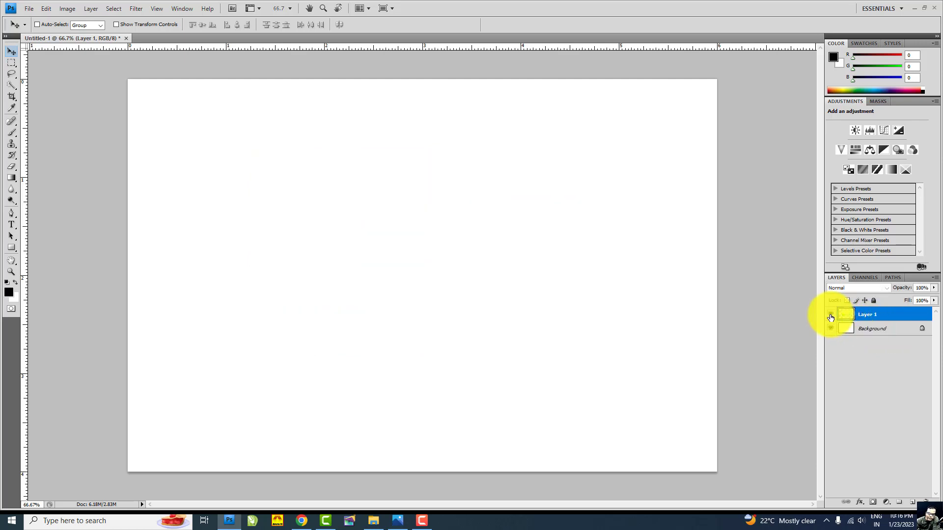
{"action": "left_click", "coordinate": [830, 316]}
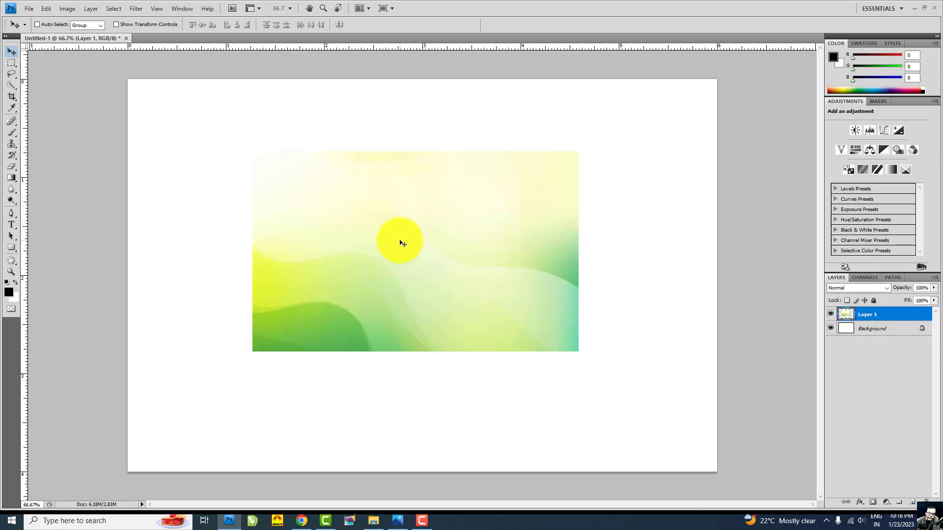
{"action": "double_click", "coordinate": [920, 279]}
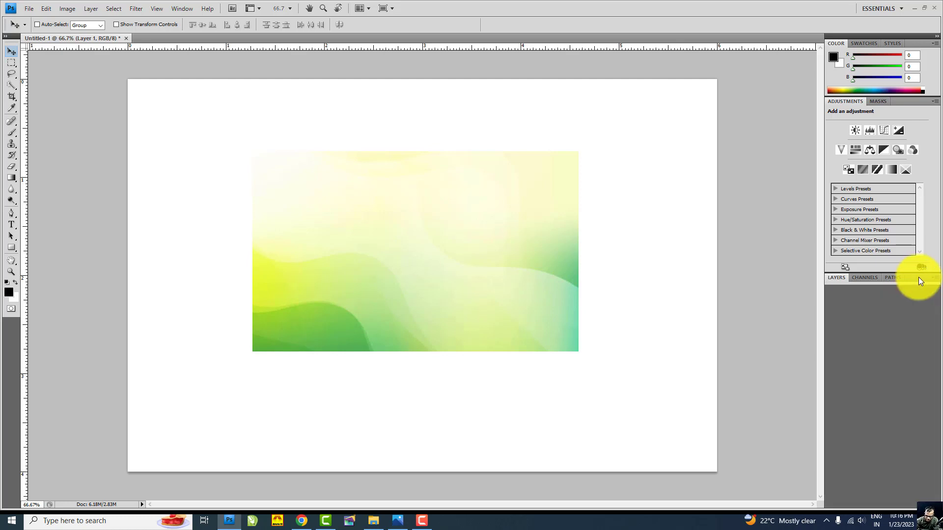
{"action": "double_click", "coordinate": [917, 279]}
{"action": "double_click", "coordinate": [918, 279]}
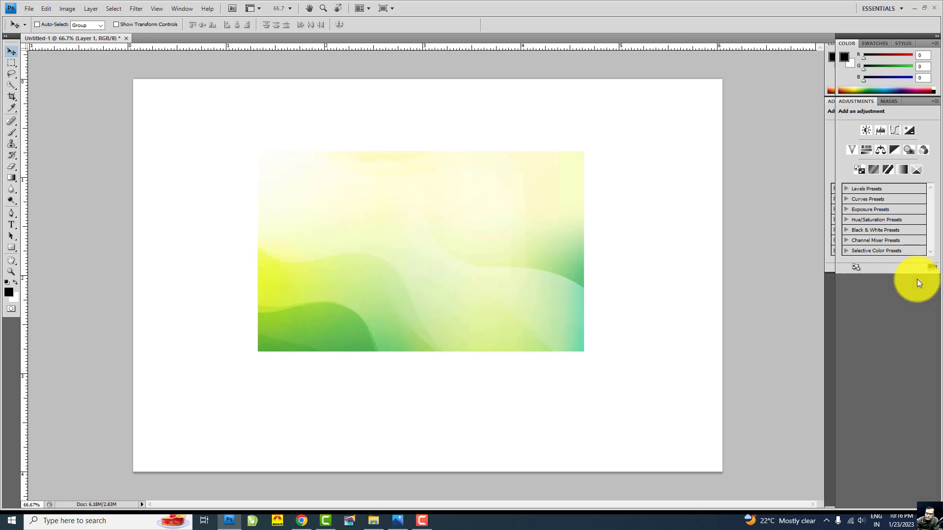
{"action": "double_click", "coordinate": [917, 279]}
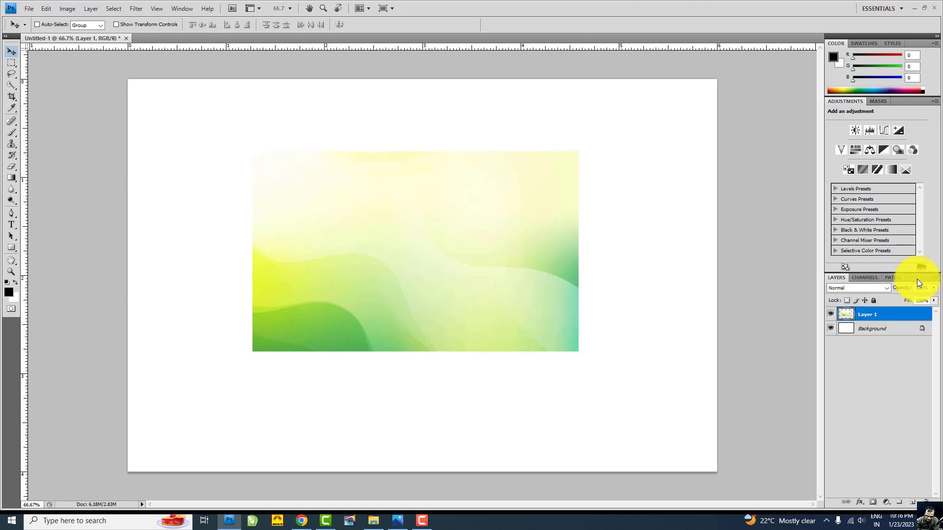
{"action": "double_click", "coordinate": [917, 279]}
{"action": "double_click", "coordinate": [916, 280]}
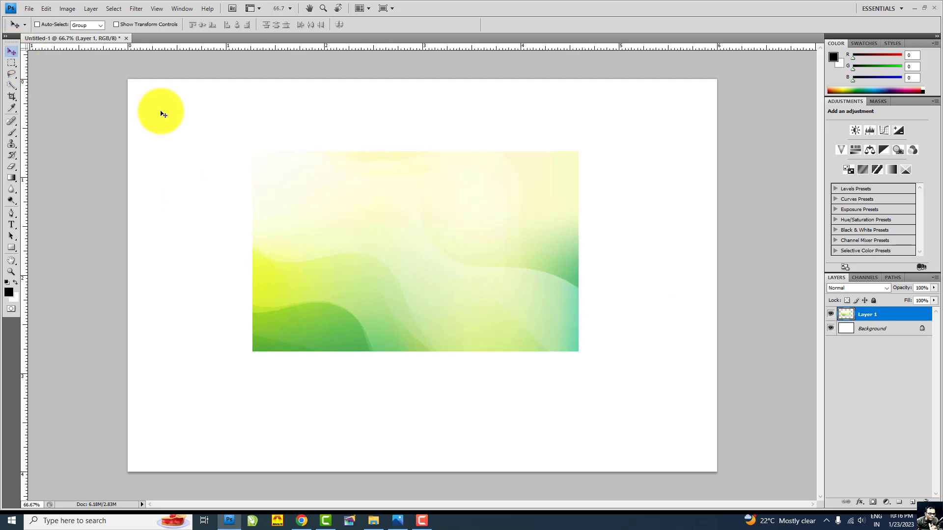
Step: Align Layer 1 to the card's bottom-left and free-transform it to fill the card
{"action": "mouse_move", "coordinate": [339, 216]}
{"action": "left_mouse_down"}
{"action": "mouse_move", "coordinate": [240, 183]}
{"action": "mouse_move", "coordinate": [219, 225]}
{"action": "mouse_move", "coordinate": [217, 282]}
{"action": "mouse_move", "coordinate": [315, 279]}
{"action": "mouse_move", "coordinate": [250, 299]}
{"action": "mouse_move", "coordinate": [219, 335]}
{"action": "left_mouse_up"}
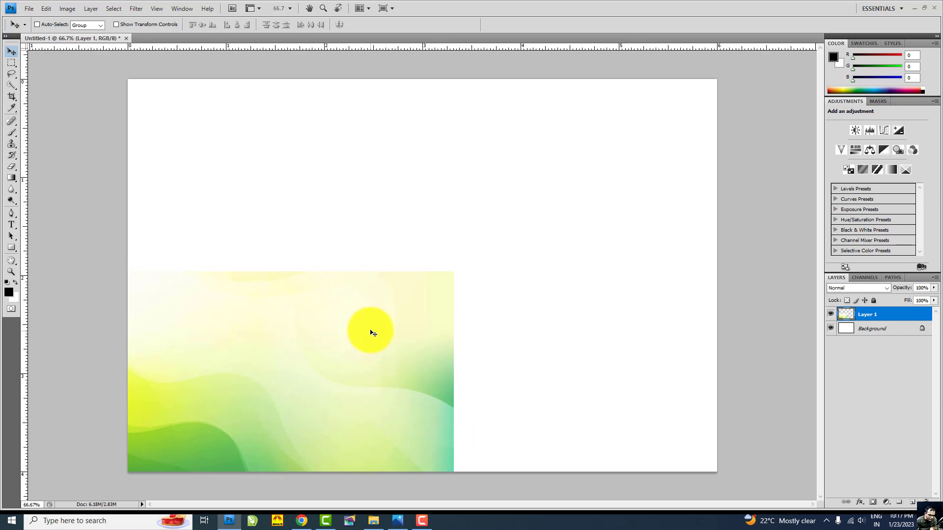
{"action": "key", "text": "ctrl+t"}
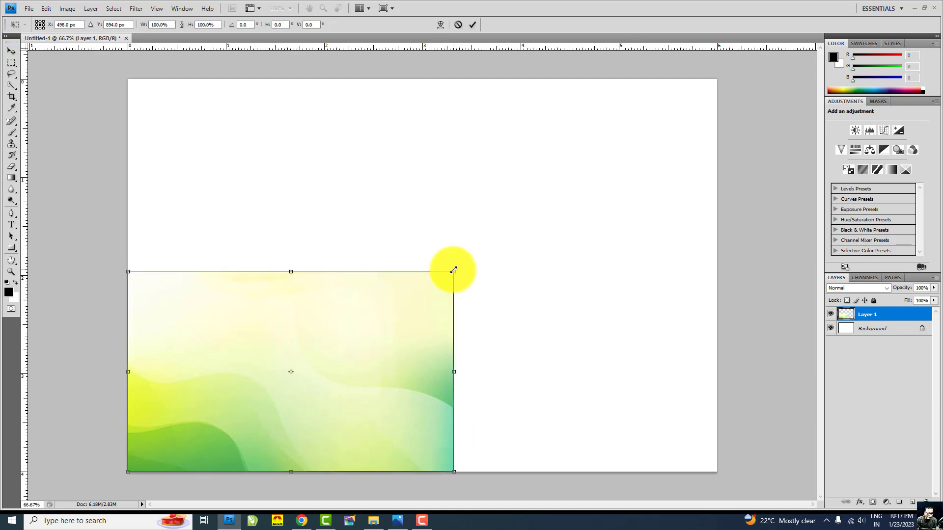
{"action": "left_click_drag", "start_coordinate": [454, 272], "coordinate": [648, 168]}
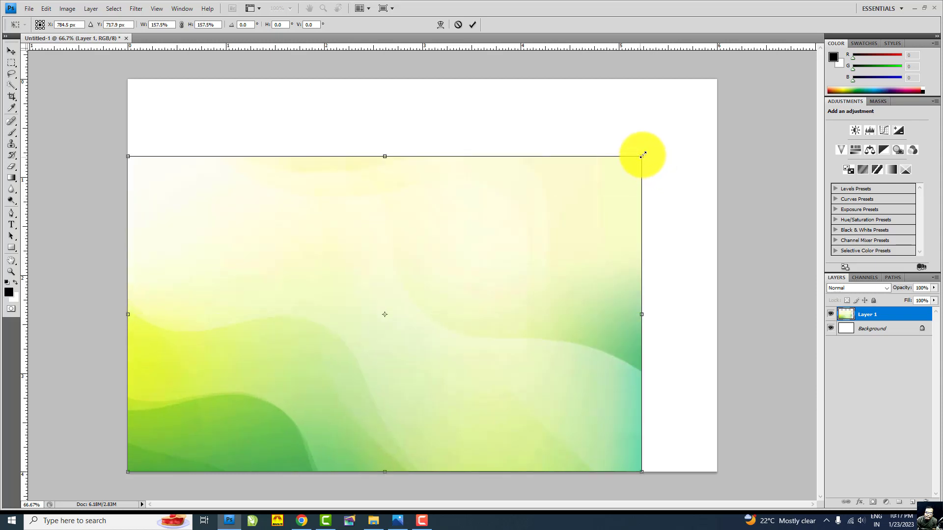
{"action": "left_click_drag", "start_coordinate": [647, 167], "coordinate": [714, 80]}
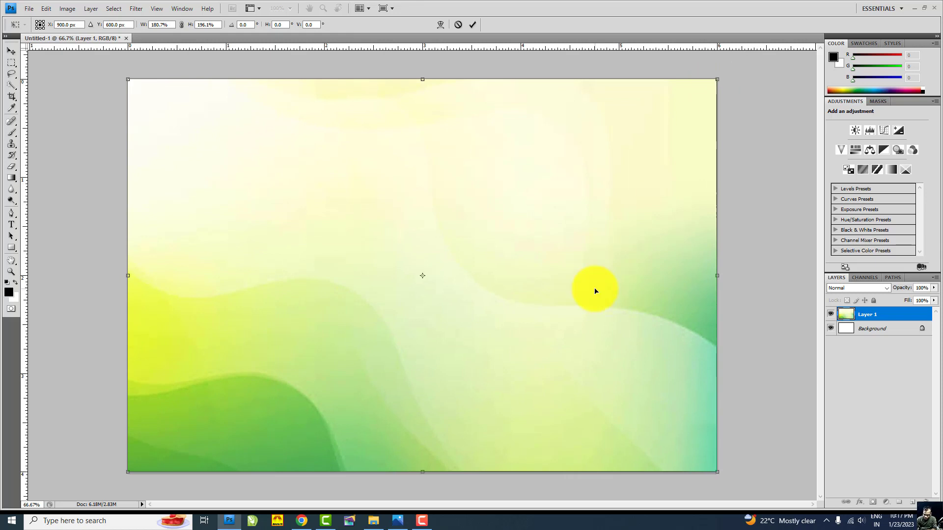
{"action": "key", "text": "Return"}
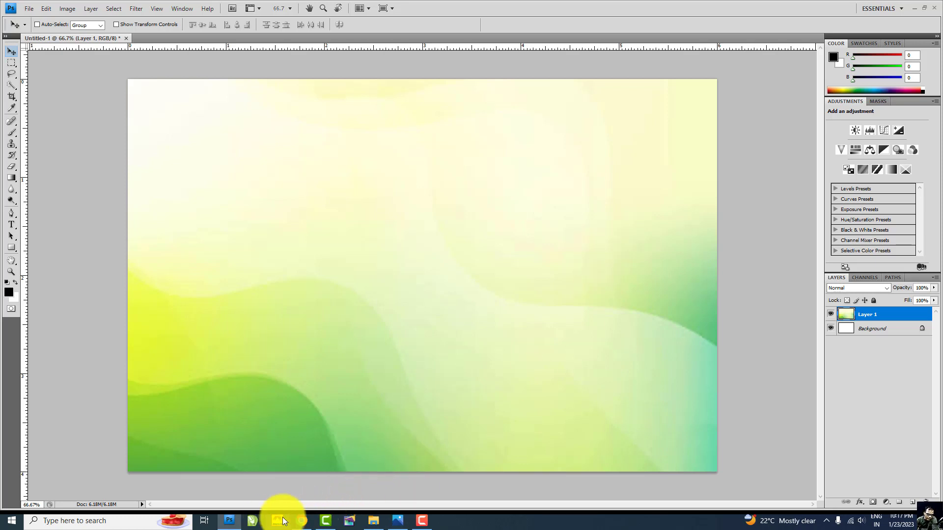
Step: Show the Satyanarayan Puja folder files as extra large icons
{"action": "left_click", "coordinate": [374, 521]}
{"action": "left_click", "coordinate": [408, 287]}
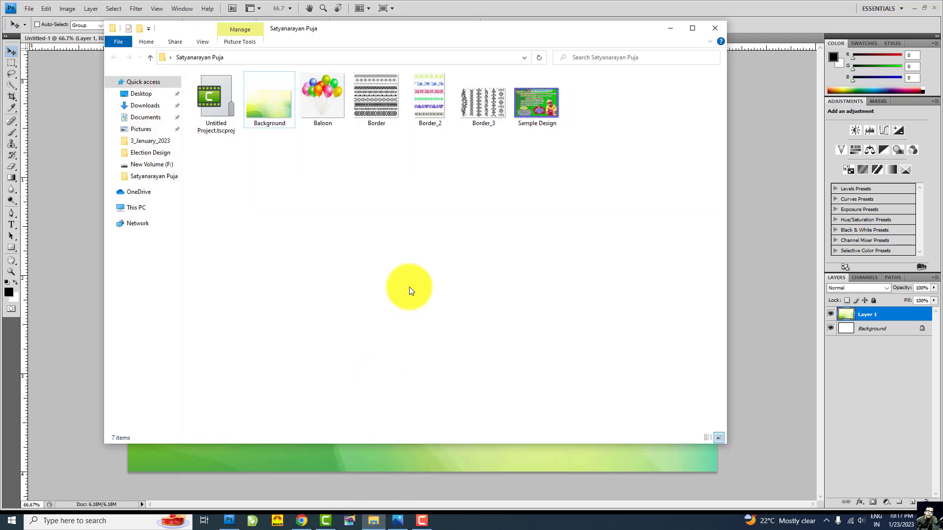
{"action": "right_click", "coordinate": [382, 211]}
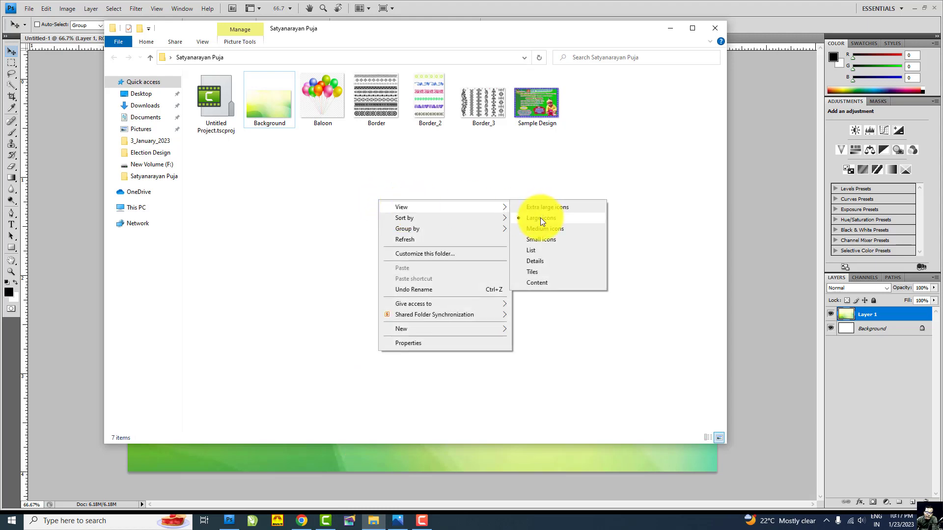
{"action": "left_click", "coordinate": [544, 207]}
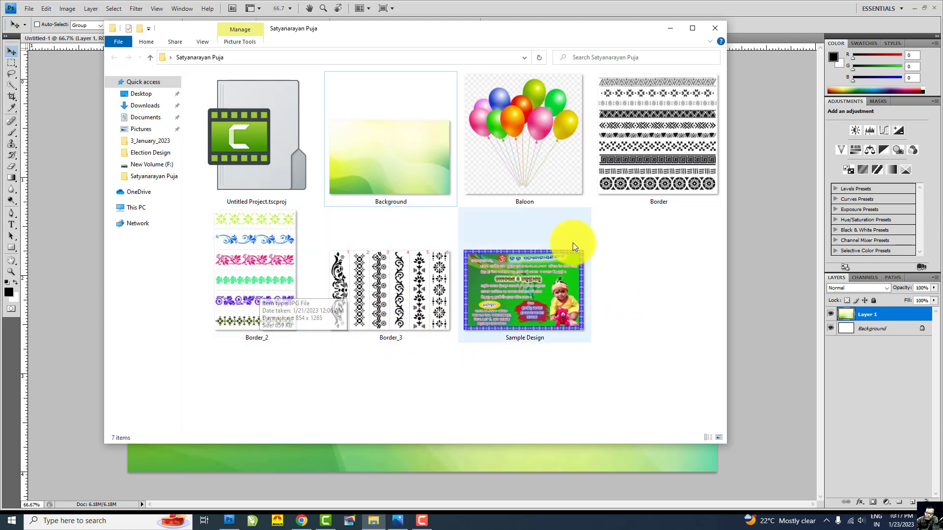
Step: Compare the border images, select Border_2, and move the Explorer window aside
{"action": "left_click", "coordinate": [673, 157]}
{"action": "left_click", "coordinate": [259, 280]}
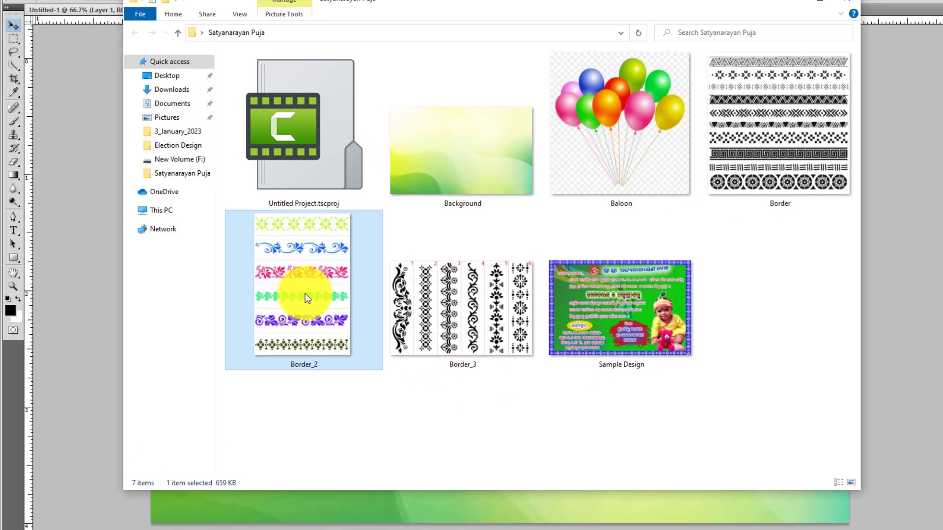
{"action": "left_click", "coordinate": [395, 301]}
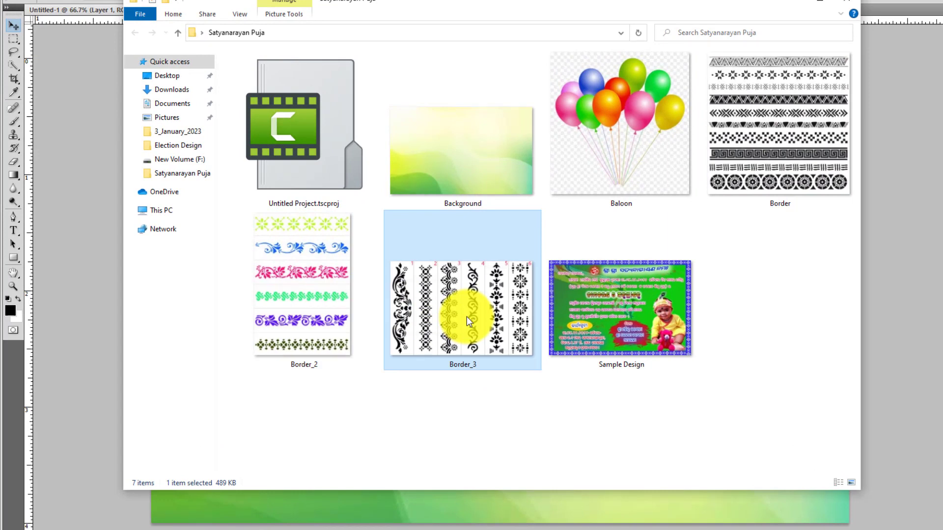
{"action": "left_click", "coordinate": [300, 281]}
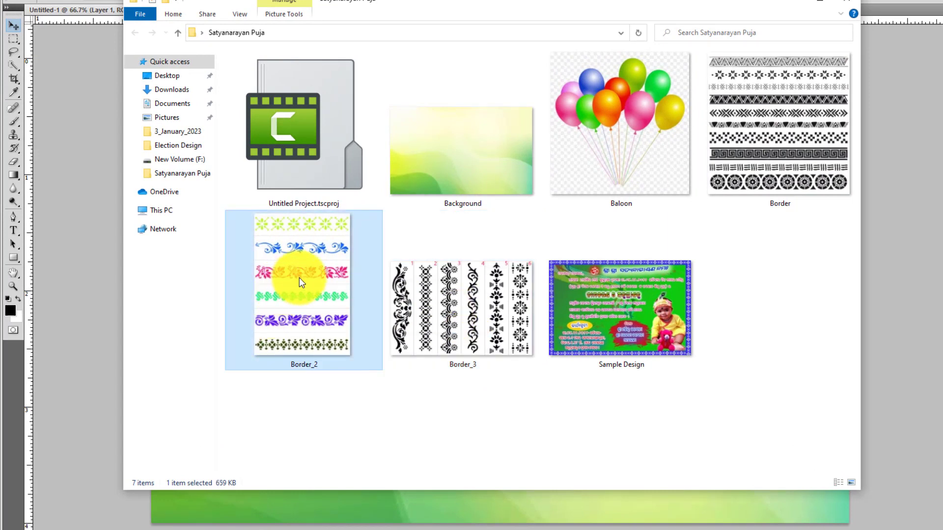
{"action": "left_click_drag", "start_coordinate": [403, 5], "coordinate": [757, 32]}
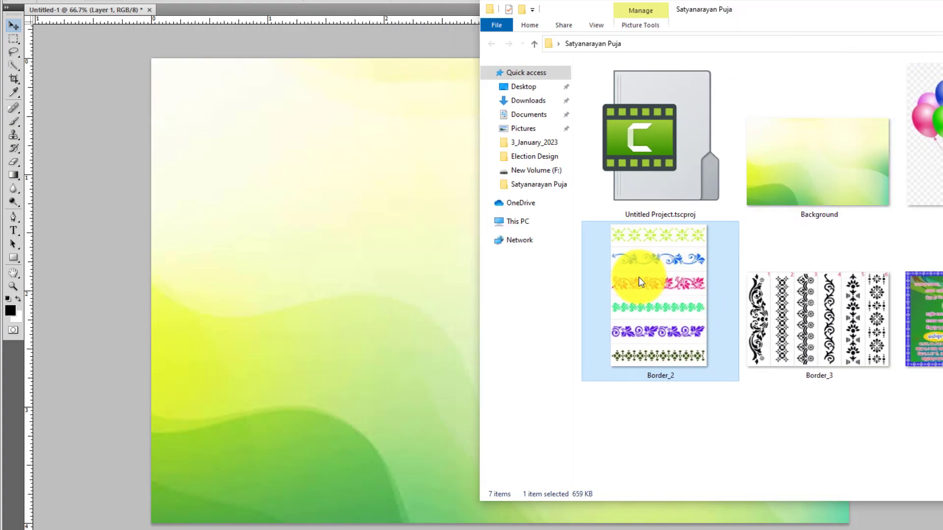
Step: Open Border_2 in Photoshop, copy its pink floral row, and return to Untitled-1
{"action": "left_click_drag", "start_coordinate": [529, 239], "coordinate": [308, 209]}
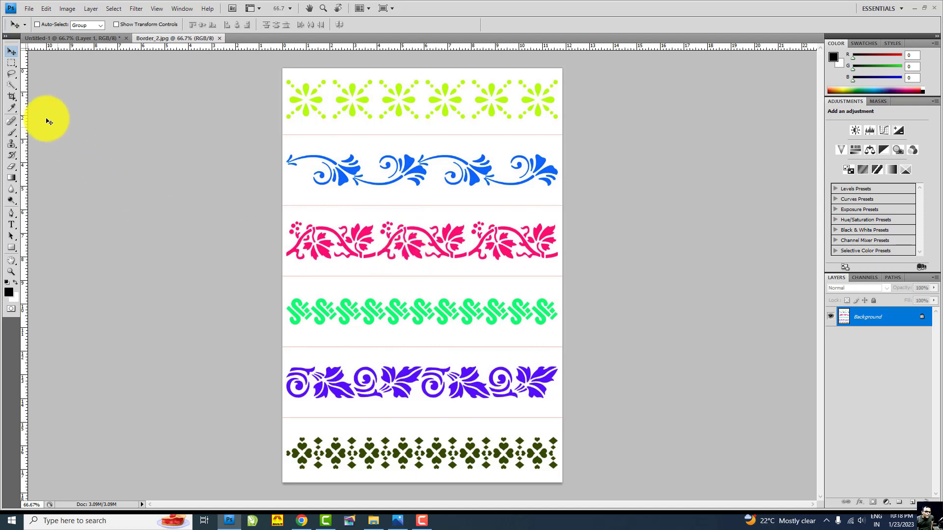
{"action": "left_click", "coordinate": [12, 64]}
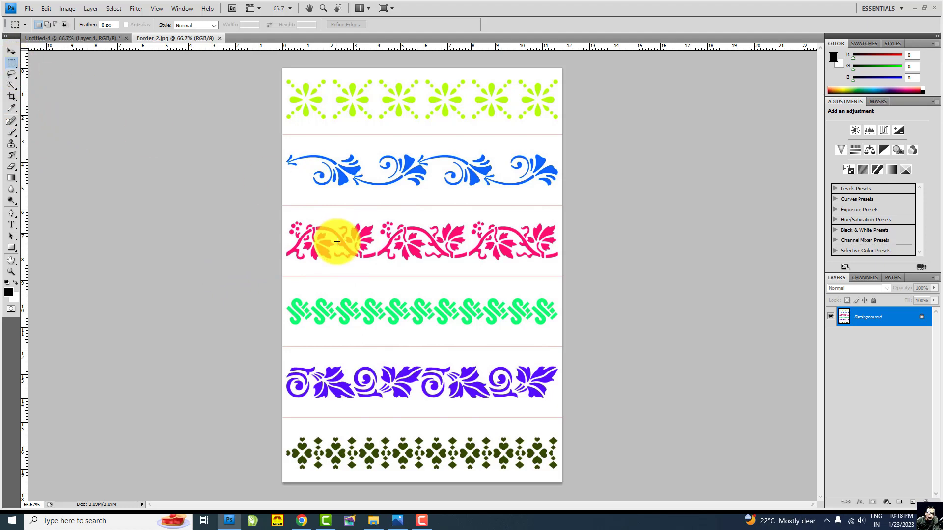
{"action": "left_click_drag", "start_coordinate": [275, 213], "coordinate": [566, 269]}
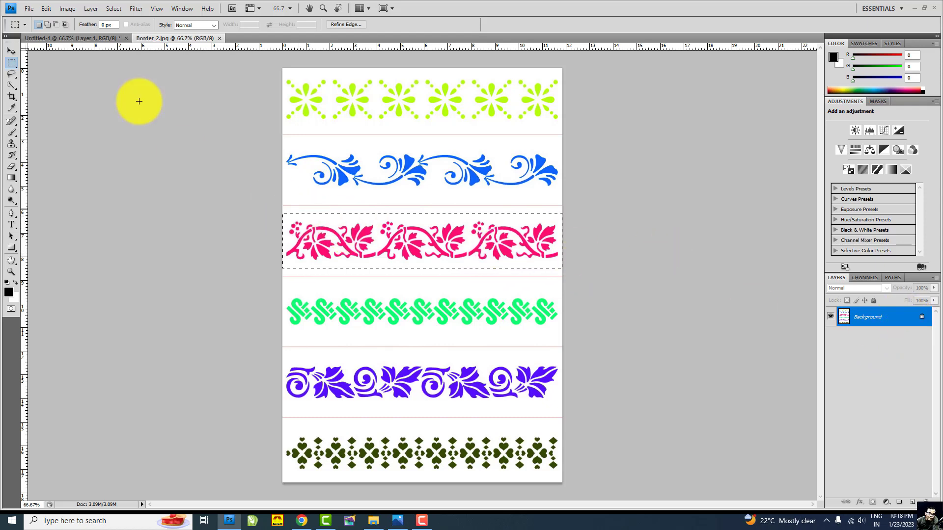
{"action": "left_click", "coordinate": [46, 9]}
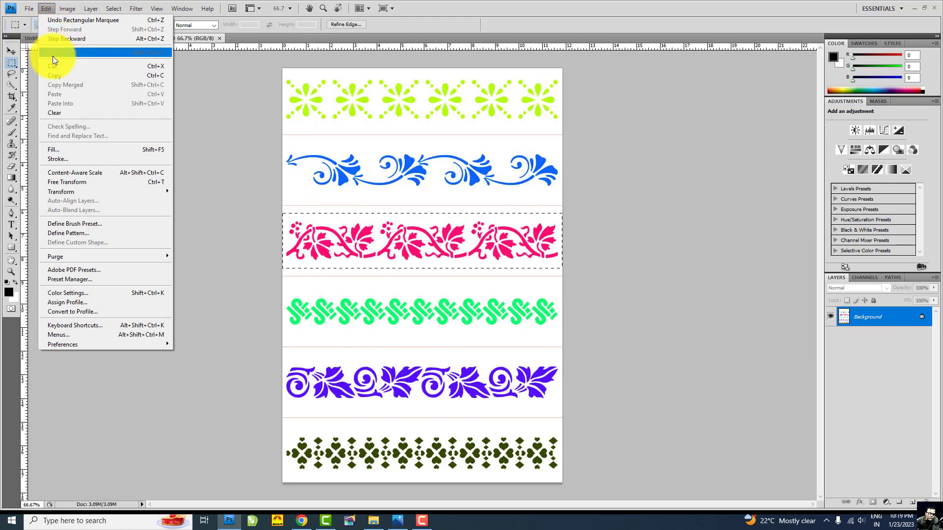
{"action": "left_click", "coordinate": [54, 76]}
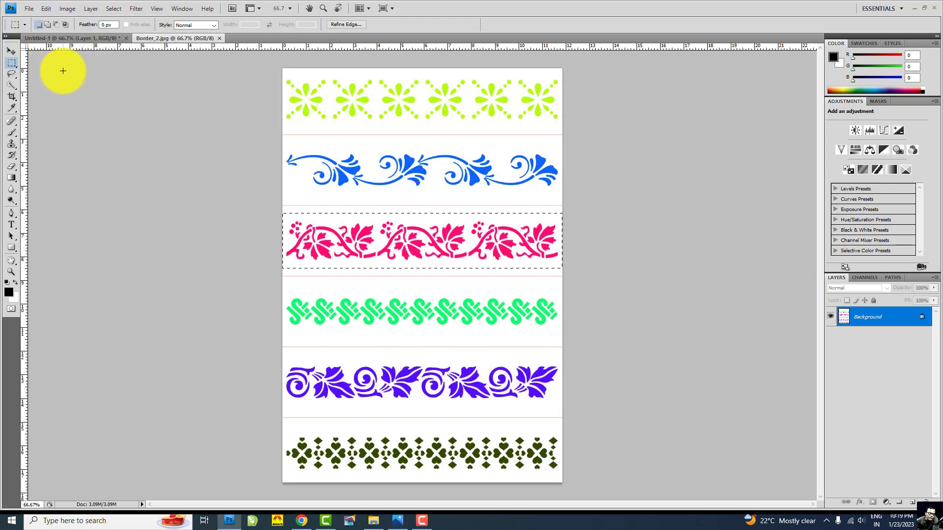
{"action": "left_click", "coordinate": [11, 53]}
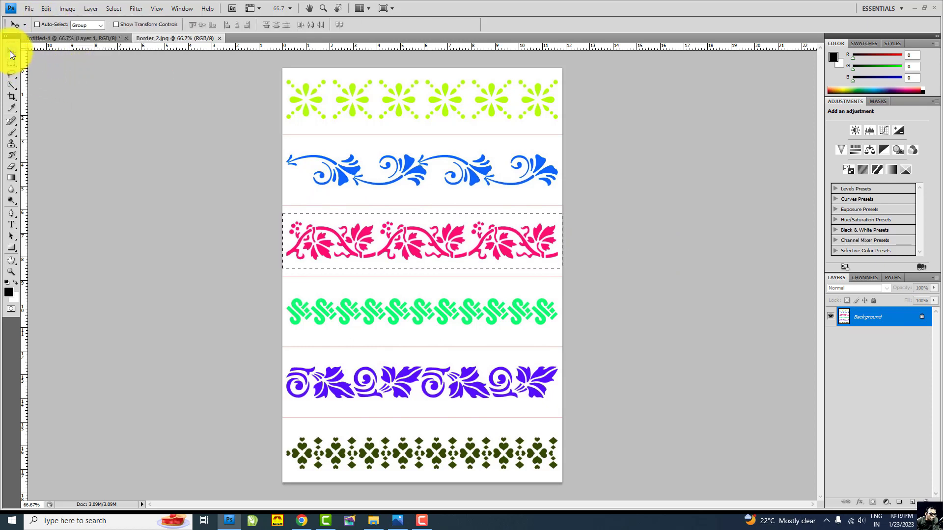
{"action": "left_click", "coordinate": [77, 37]}
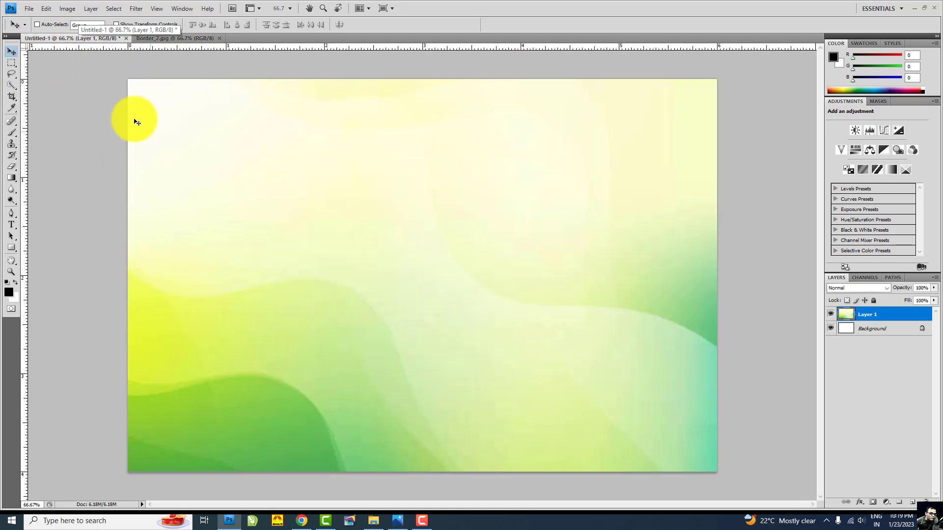
Step: Paste the pink border as Layer 2, move it to the card's bottom-left, and zoom in
{"action": "left_click", "coordinate": [45, 9]}
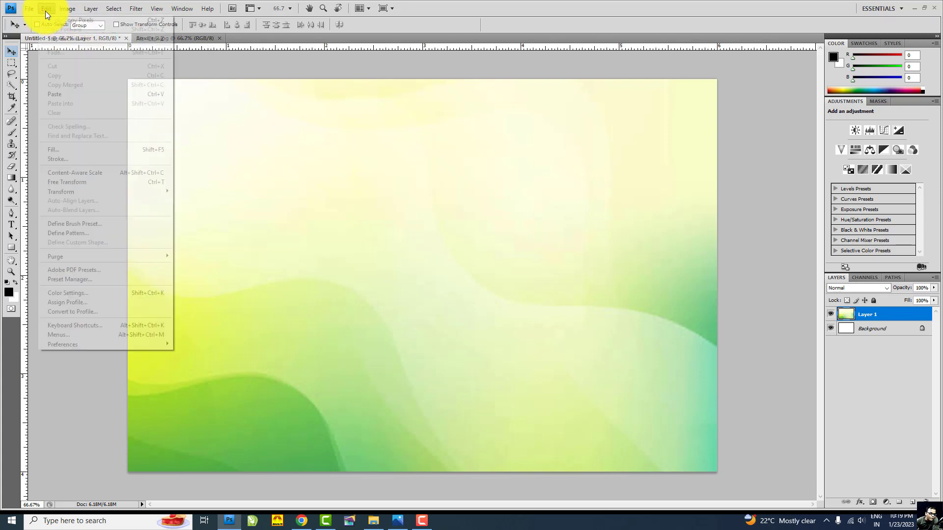
{"action": "left_click", "coordinate": [64, 93]}
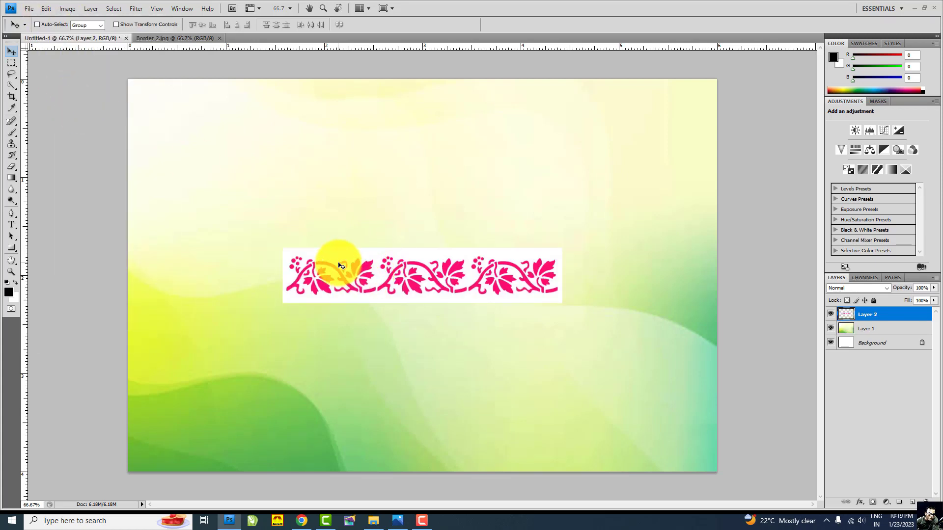
{"action": "left_click_drag", "start_coordinate": [339, 266], "coordinate": [221, 373]}
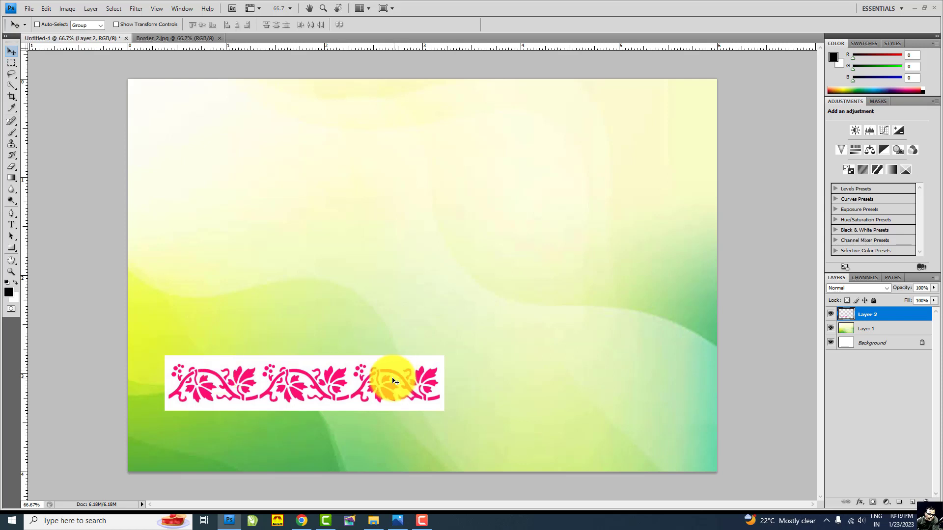
{"action": "key", "text": "ctrl+plus"}
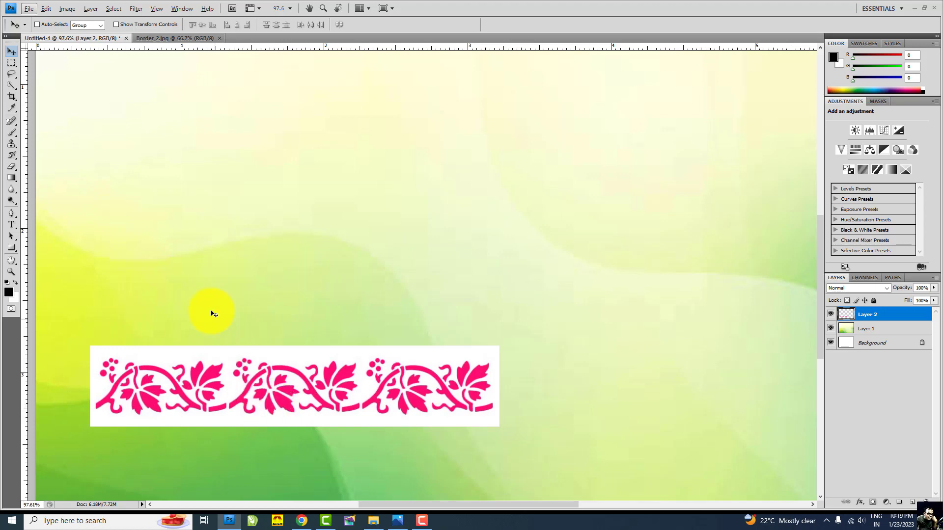
{"action": "left_click", "coordinate": [12, 89]}
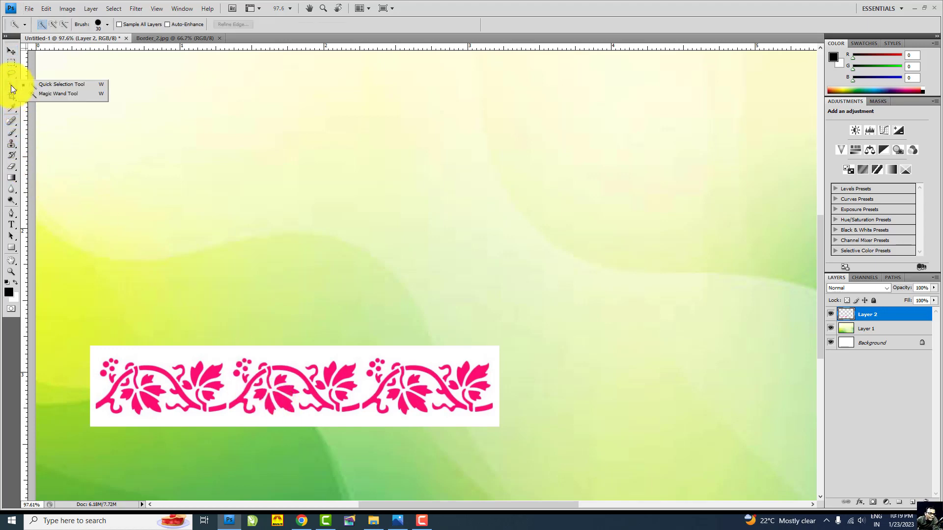
Step: Choose the Magic Wand and check the gradient and border layers by toggling visibility
{"action": "left_click", "coordinate": [59, 94]}
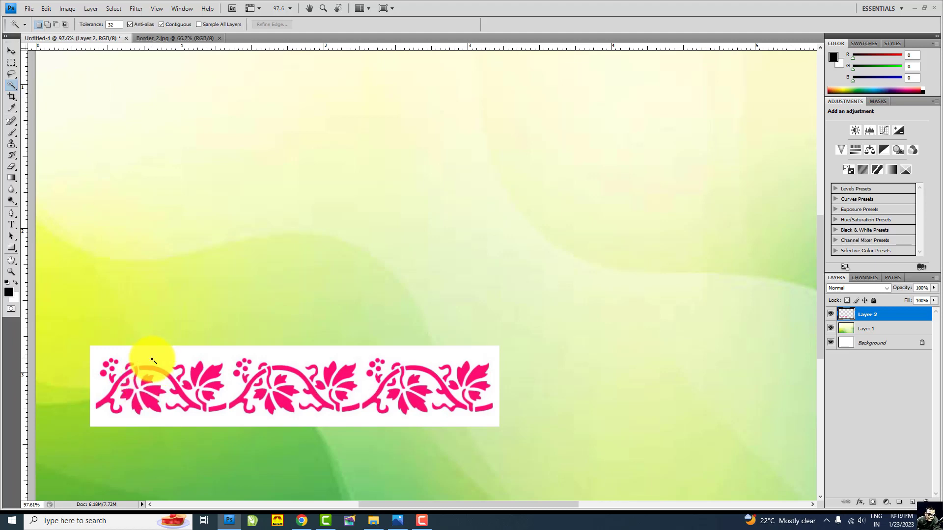
{"action": "left_click", "coordinate": [831, 329]}
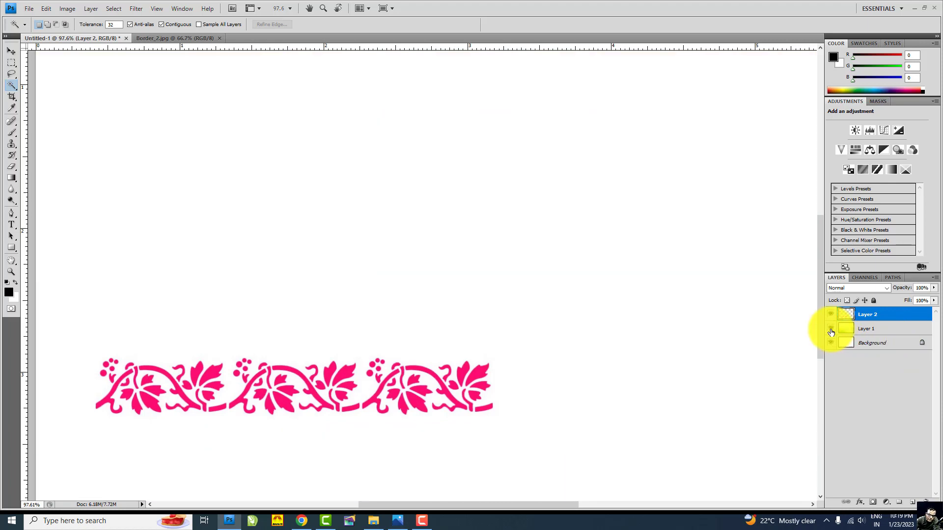
{"action": "left_click", "coordinate": [831, 328]}
{"action": "left_click", "coordinate": [830, 315]}
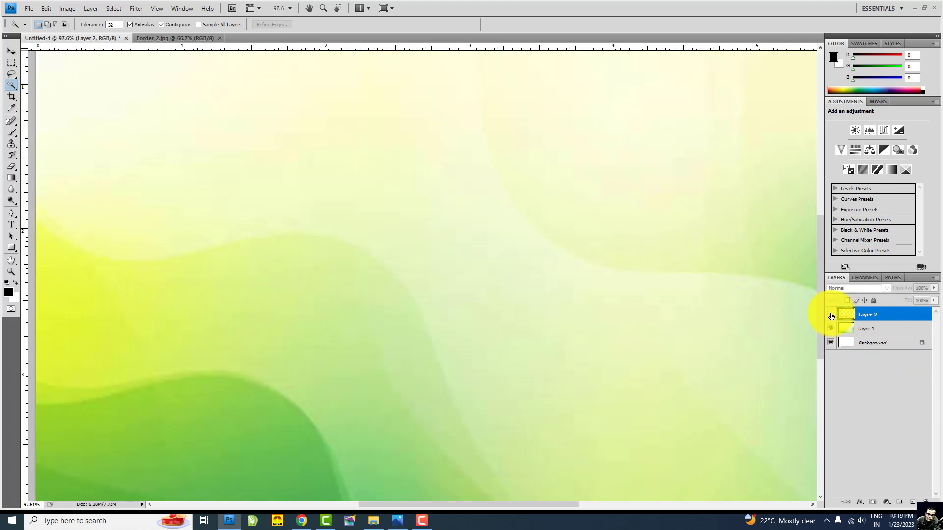
{"action": "left_click", "coordinate": [831, 315]}
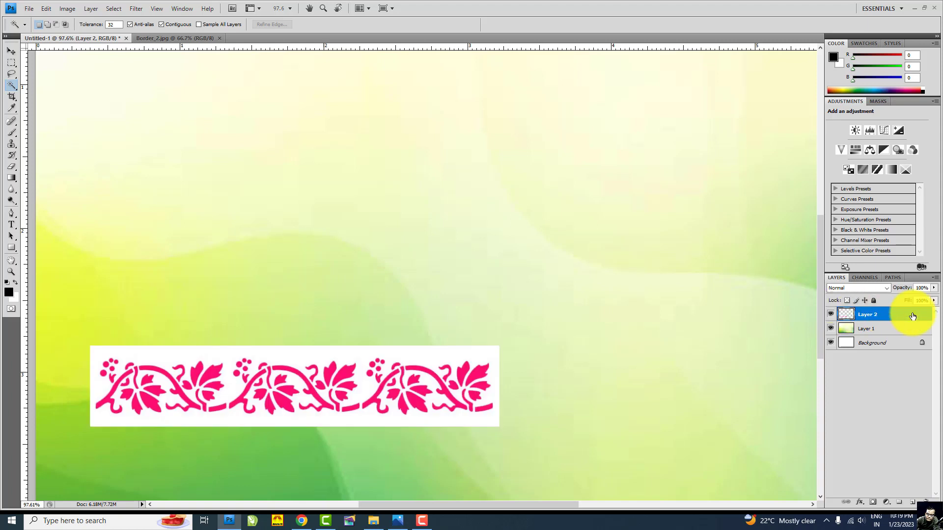
{"action": "double_click", "coordinate": [914, 313]}
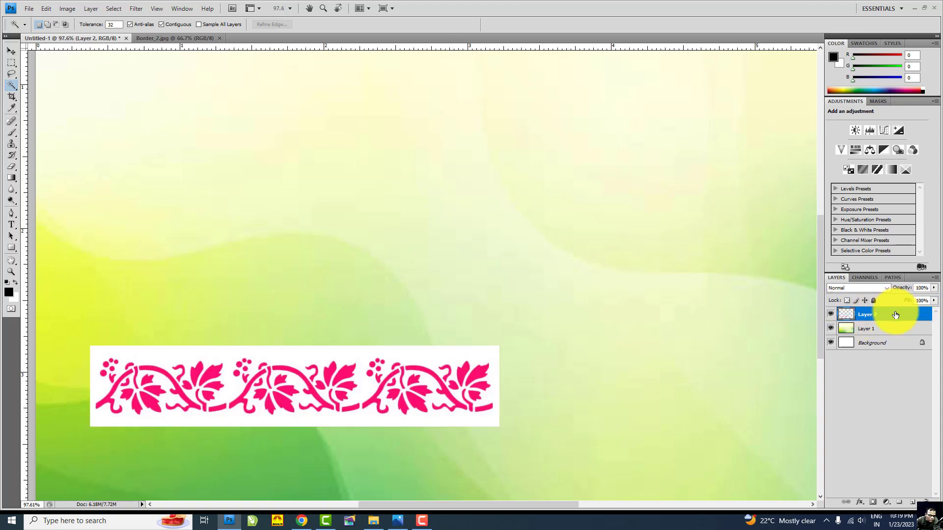
{"action": "key", "text": "Return"}
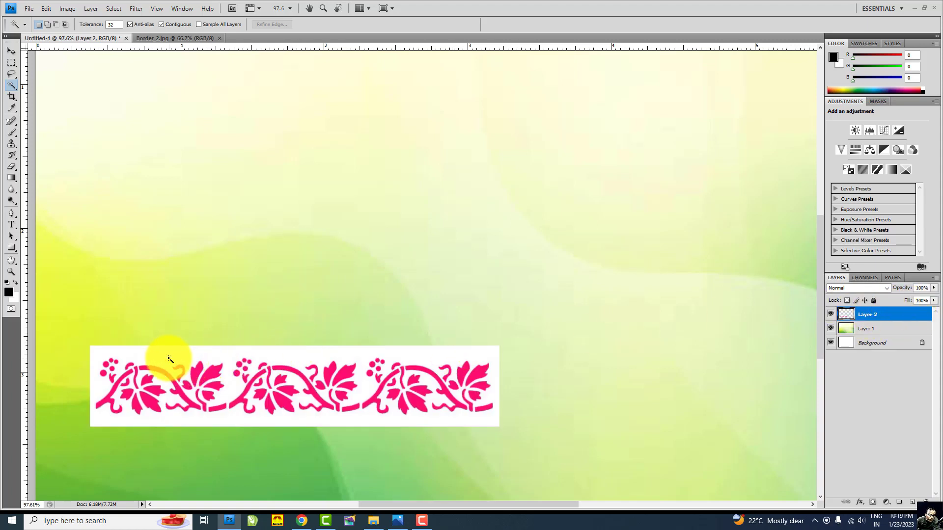
Step: Select Layer 2's white area with the Magic Wand, delete it, and deselect
{"action": "left_click", "coordinate": [169, 359]}
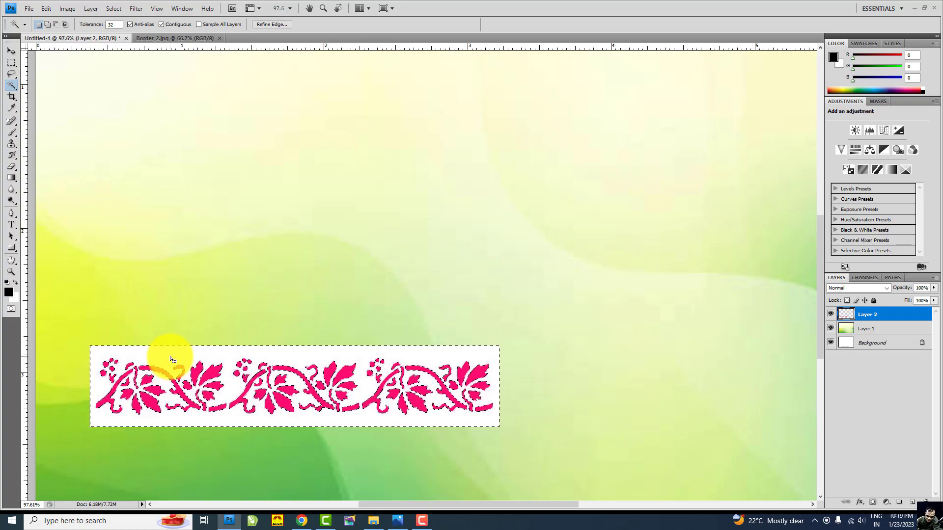
{"action": "key", "text": "Delete"}
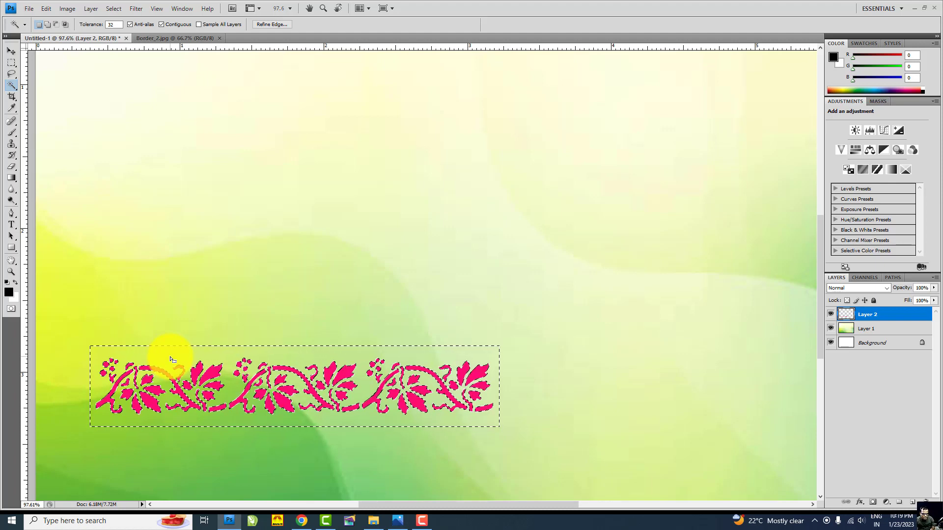
{"action": "key", "text": "ctrl+d"}
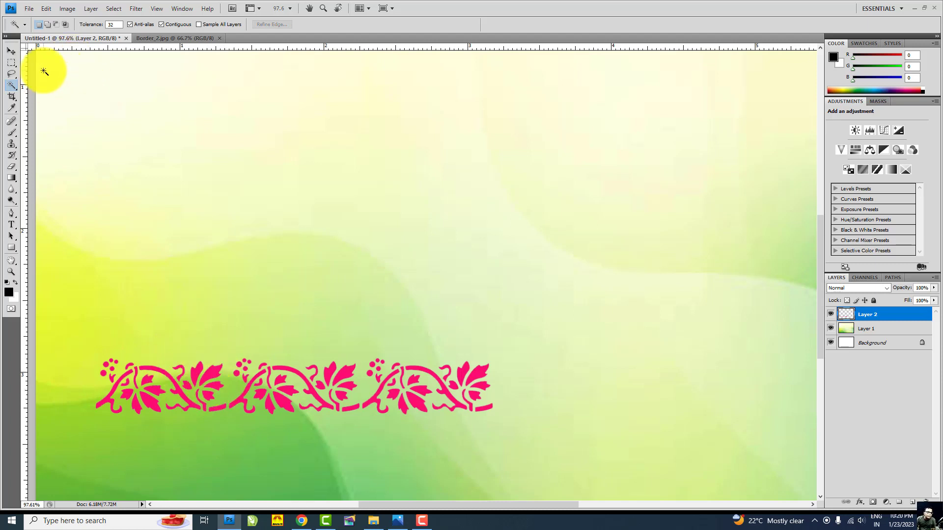
Step: Move the pink floral border to the canvas top-left edge and start Free Transform on it
{"action": "left_click", "coordinate": [11, 51]}
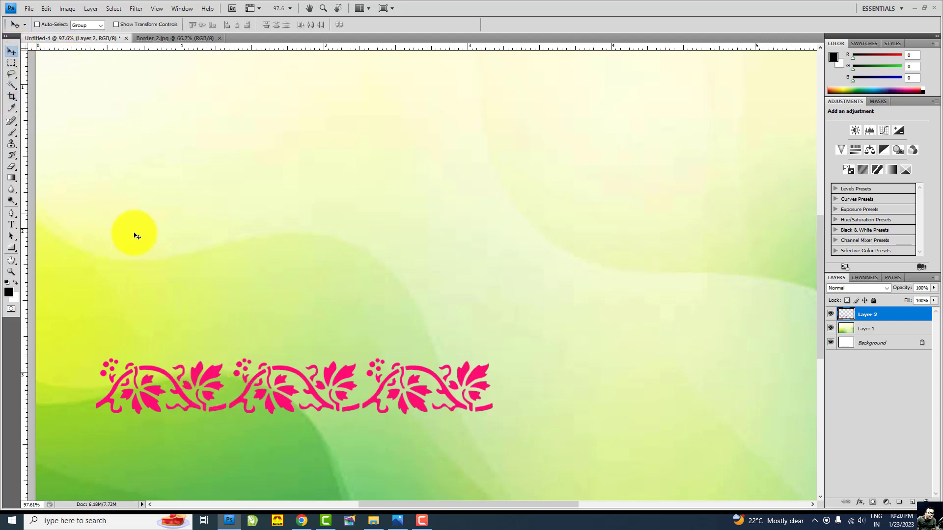
{"action": "key", "text": "ctrl+minus"}
{"action": "scroll", "coordinate": [189, 307], "scroll_direction": "down", "scroll_amount": 1}
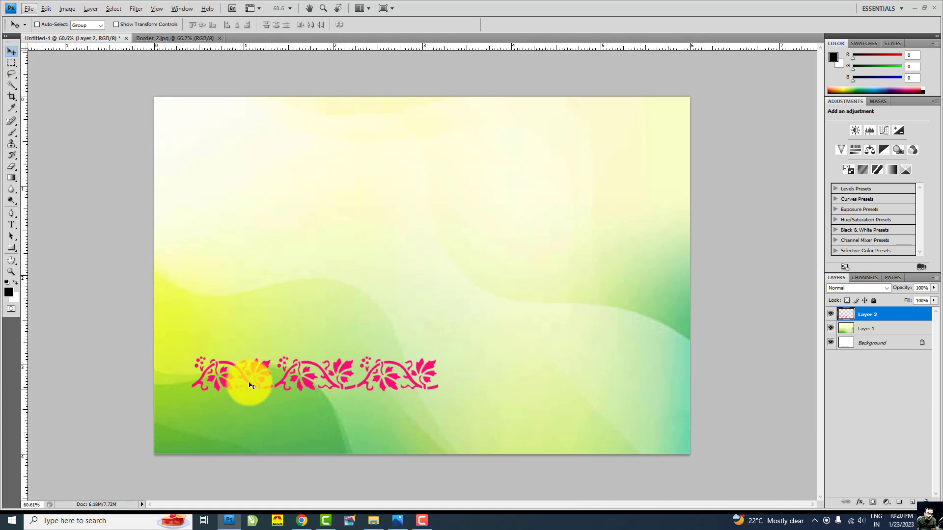
{"action": "mouse_move", "coordinate": [249, 374]}
{"action": "left_mouse_down"}
{"action": "mouse_move", "coordinate": [254, 296]}
{"action": "mouse_move", "coordinate": [227, 116]}
{"action": "left_mouse_up"}
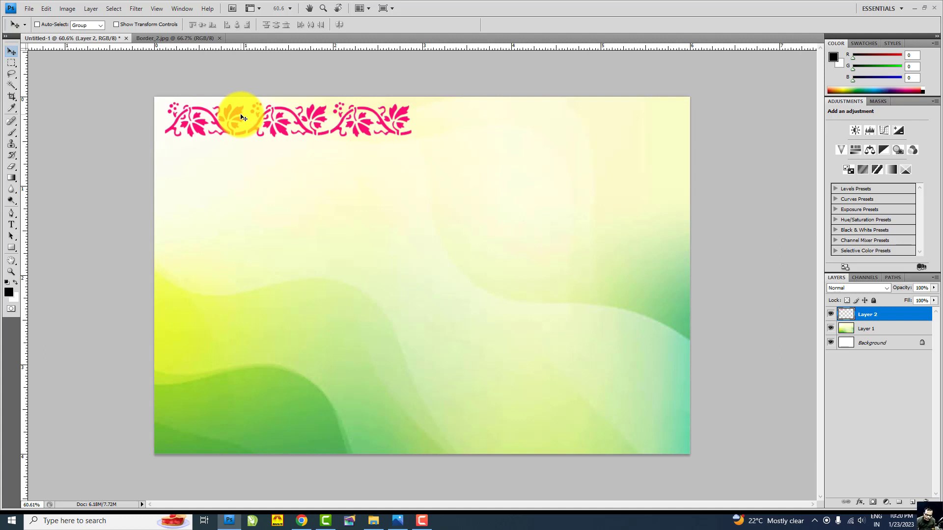
{"action": "key", "text": "ctrl+t"}
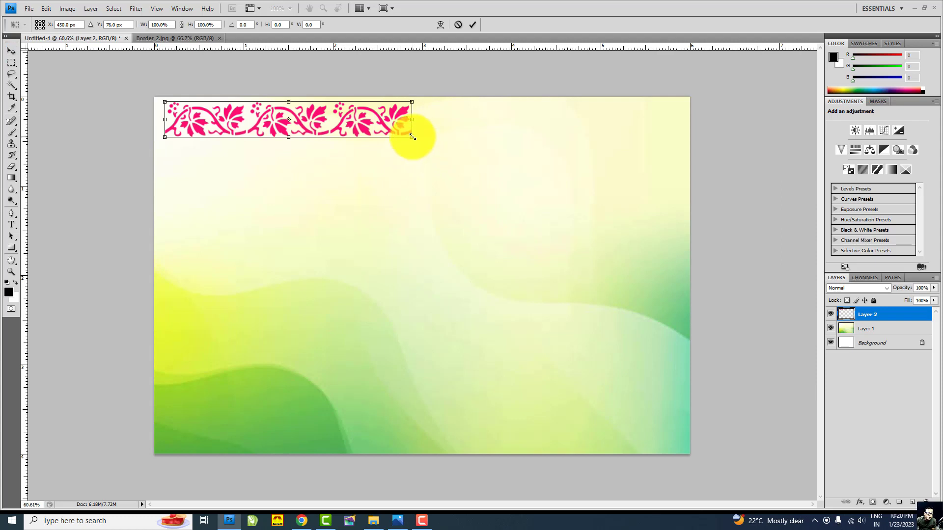
Step: Scale the pink border down to about 49% width and height and commit it
{"action": "mouse_move", "coordinate": [411, 137]}
{"action": "left_mouse_down"}
{"action": "mouse_move", "coordinate": [294, 110]}
{"action": "mouse_move", "coordinate": [634, 250]}
{"action": "mouse_move", "coordinate": [343, 132]}
{"action": "mouse_move", "coordinate": [265, 116]}
{"action": "left_mouse_up"}
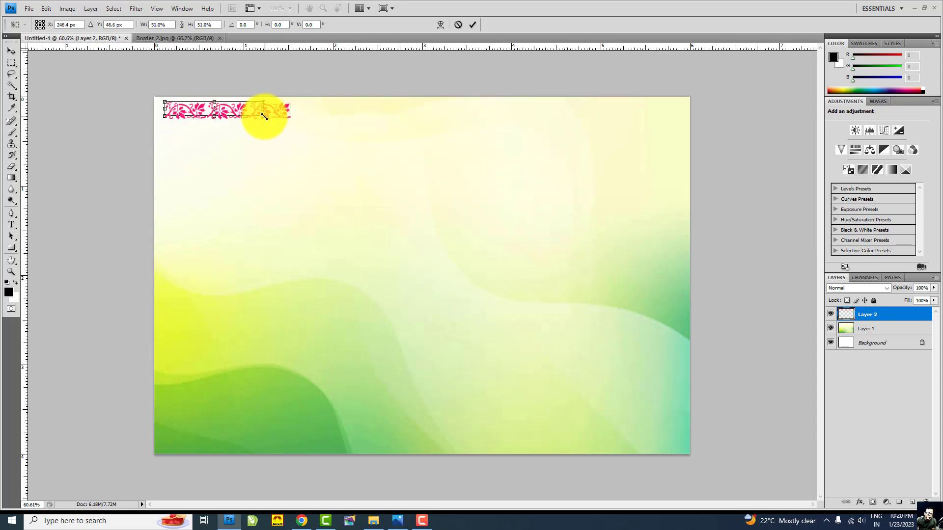
{"action": "mouse_move", "coordinate": [386, 148]}
{"action": "left_mouse_down"}
{"action": "mouse_move", "coordinate": [615, 201]}
{"action": "mouse_move", "coordinate": [288, 107]}
{"action": "left_mouse_up"}
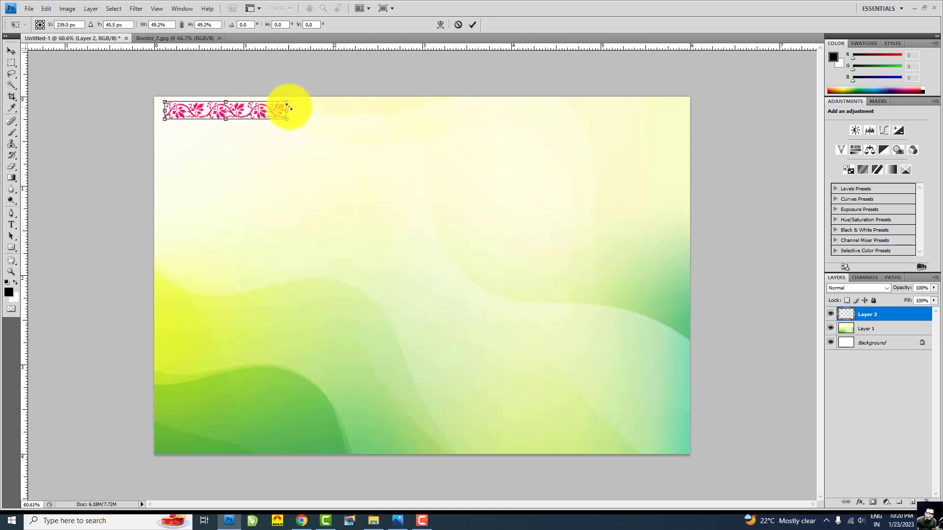
{"action": "left_click_drag", "start_coordinate": [288, 107], "coordinate": [289, 107]}
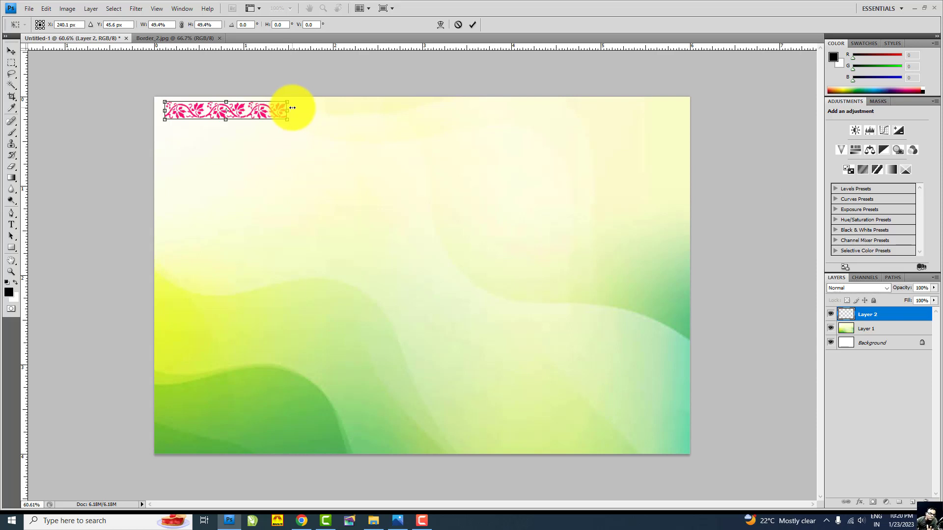
{"action": "key", "text": "Return"}
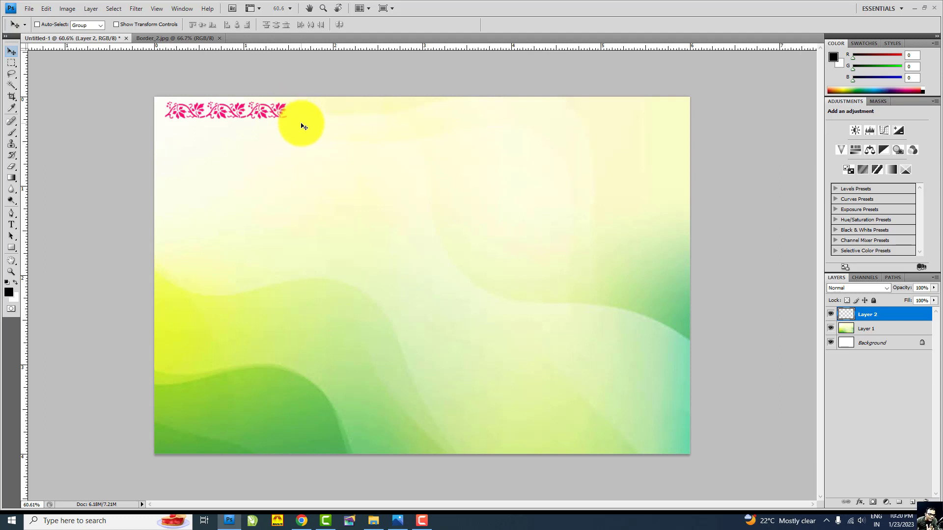
Step: Make Layer 2, the pink border layer, active from the canvas layer list
{"action": "right_click", "coordinate": [202, 109]}
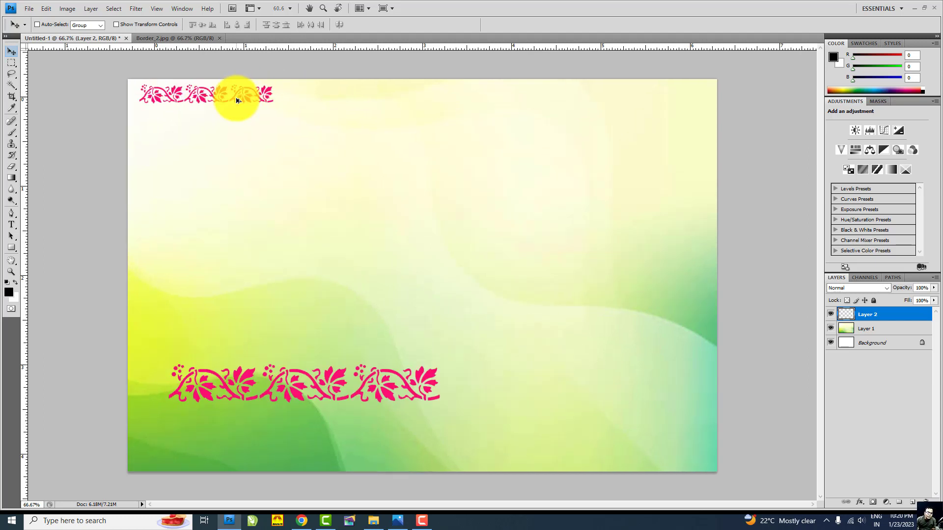
{"action": "scroll", "coordinate": [245, 76], "scroll_direction": "up", "scroll_amount": 2}
{"action": "scroll", "coordinate": [270, 118], "scroll_direction": "up", "scroll_amount": 1}
{"action": "scroll", "coordinate": [301, 181], "scroll_direction": "up", "scroll_amount": 2}
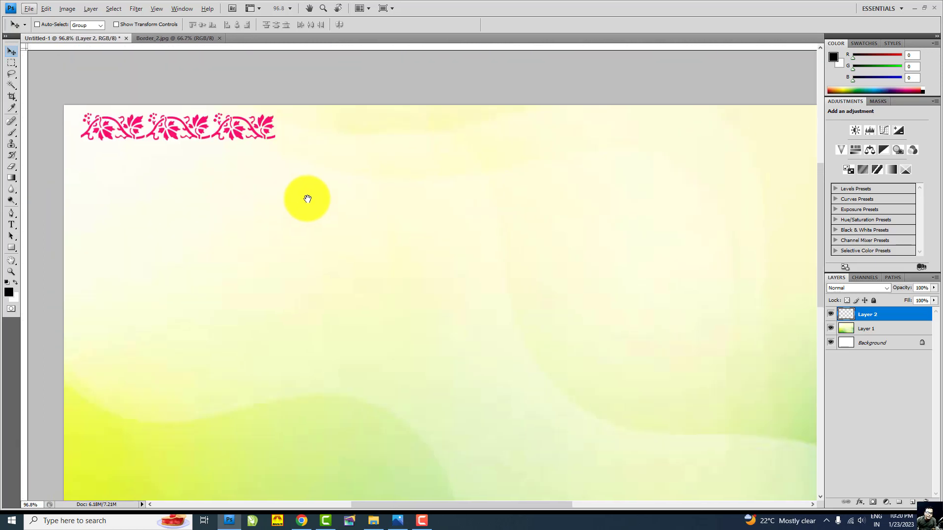
{"action": "right_click", "coordinate": [202, 121]}
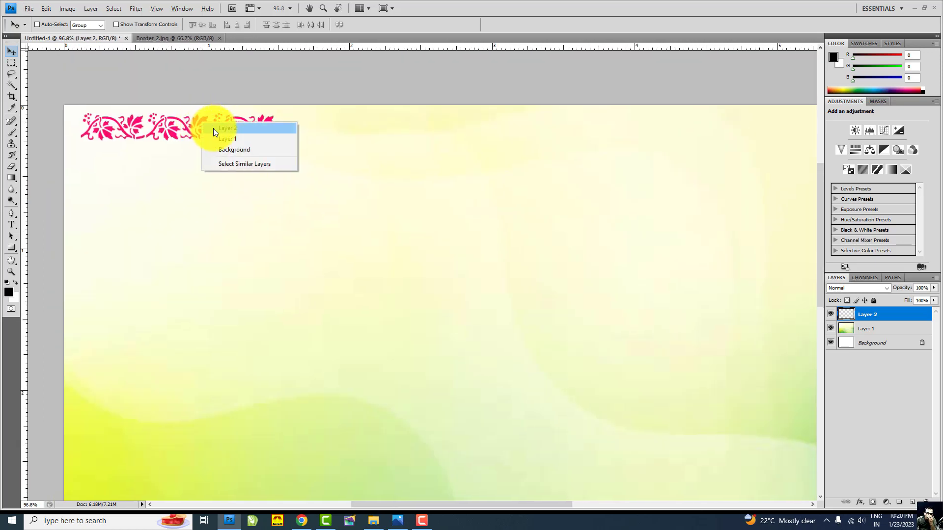
{"action": "left_click", "coordinate": [214, 129]}
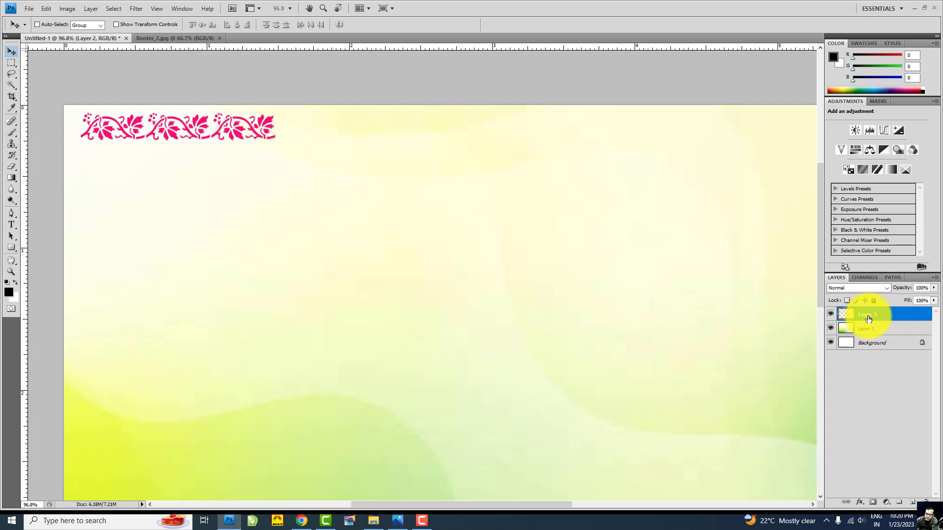
Step: Check layer visibility and duplicate Layer 2 into Layer 2 copy
{"action": "left_click", "coordinate": [833, 316]}
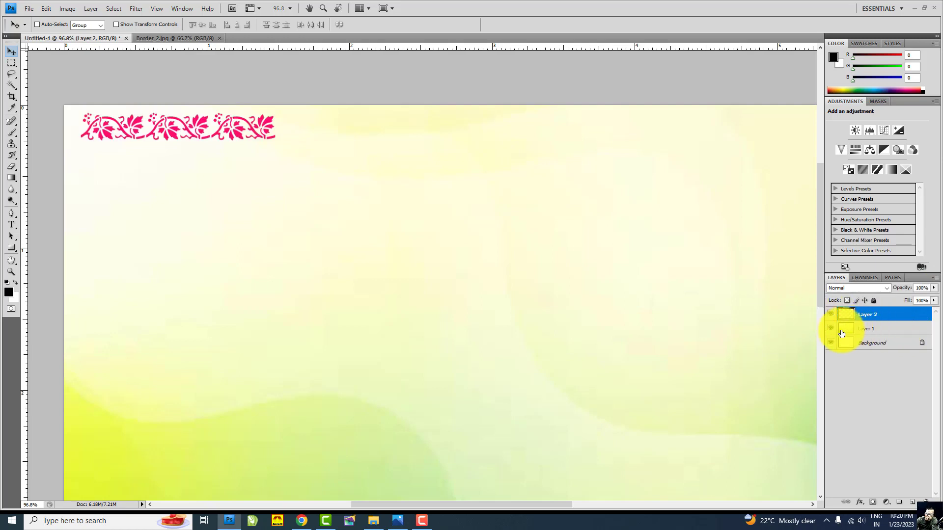
{"action": "left_click", "coordinate": [829, 330]}
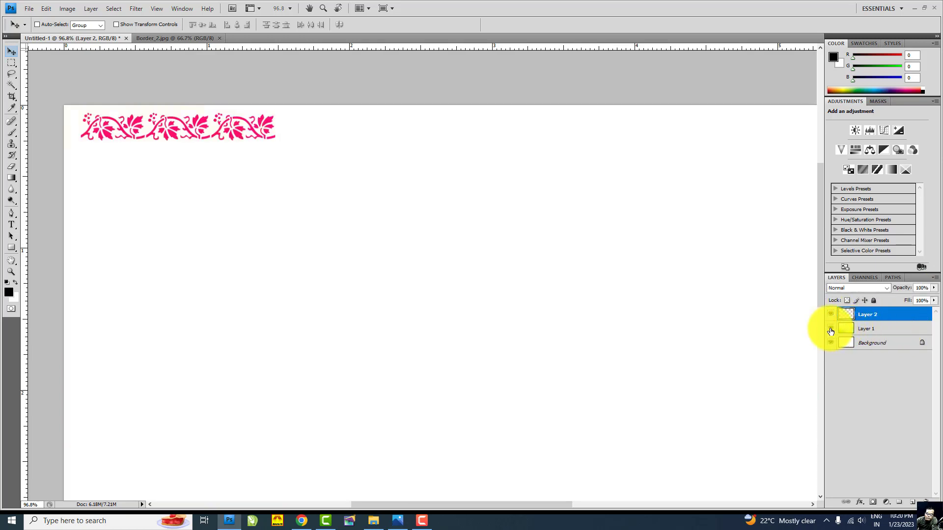
{"action": "left_click", "coordinate": [830, 330]}
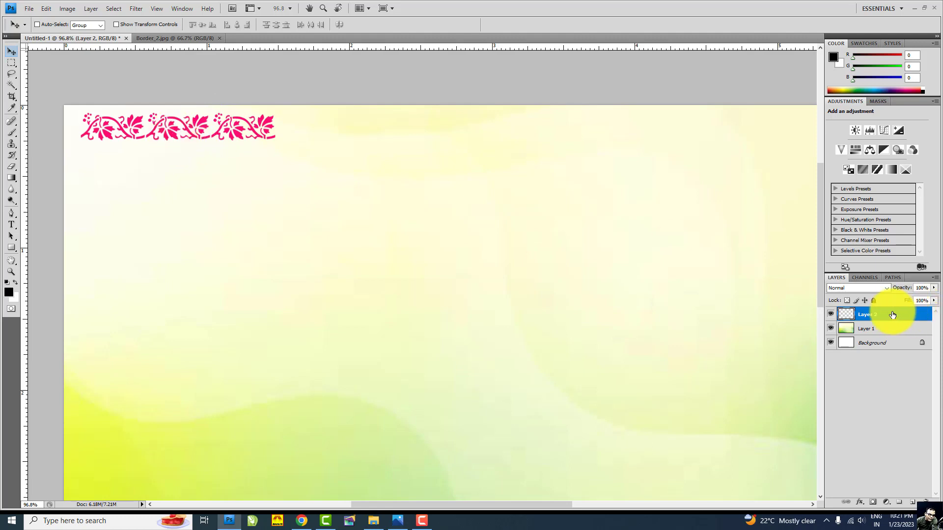
{"action": "key", "text": "ctrl+j"}
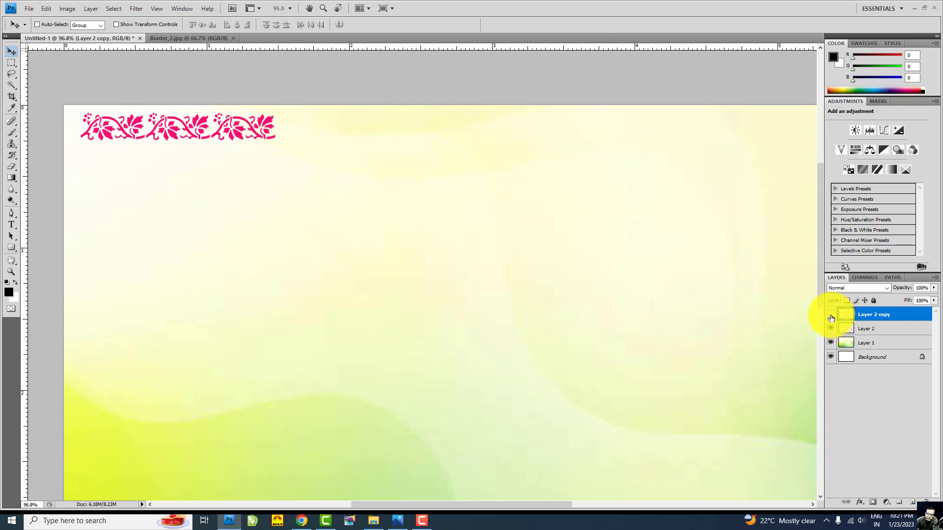
{"action": "left_click", "coordinate": [830, 317]}
{"action": "left_click", "coordinate": [830, 317]}
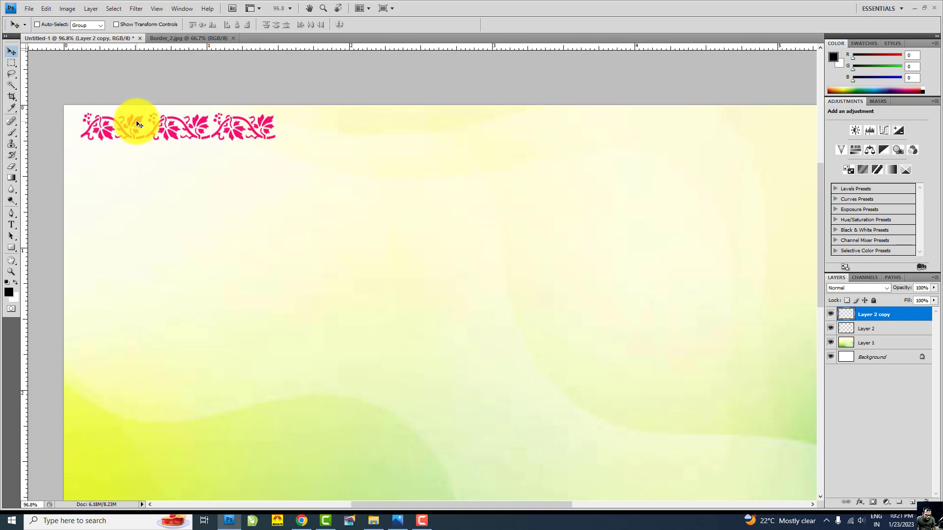
Step: Alt-drag copies of the border rightward along the card's top edge
{"action": "left_click_drag", "start_coordinate": [139, 125], "coordinate": [163, 124]}
{"action": "left_click_drag", "start_coordinate": [259, 123], "coordinate": [336, 124]}
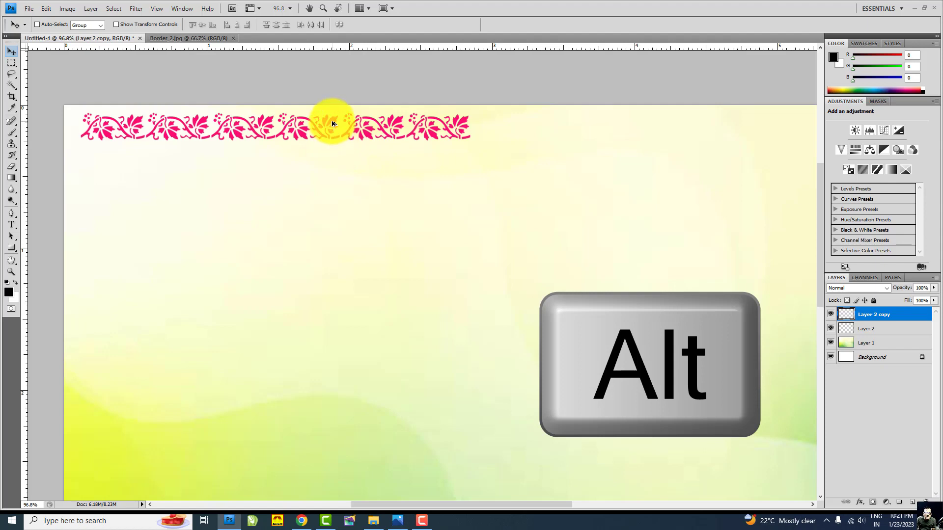
{"action": "left_click_drag", "start_coordinate": [333, 123], "coordinate": [527, 127]}
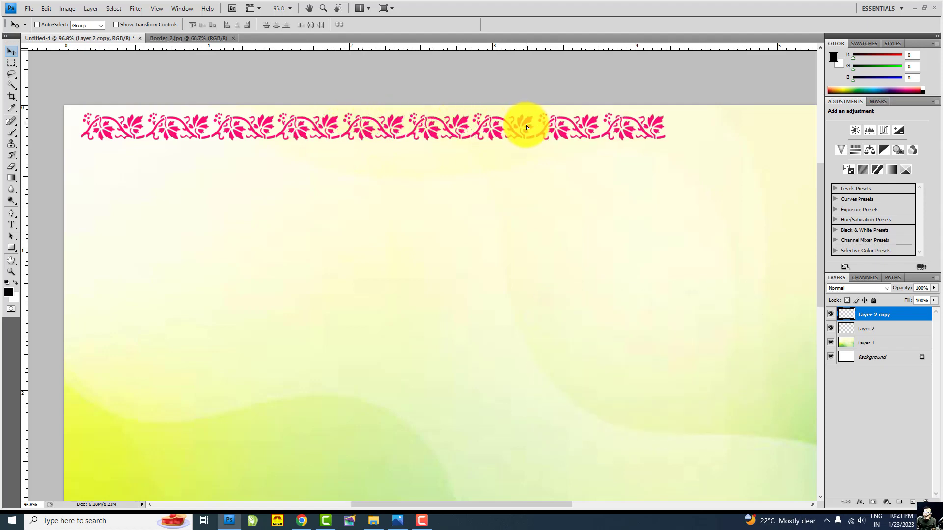
Step: Duplicate the border once more, slide it further right, check visibility, and select Layer 2
{"action": "key", "text": "ctrl+j"}
{"action": "scroll", "coordinate": [290, 211], "scroll_direction": "down", "scroll_amount": 2}
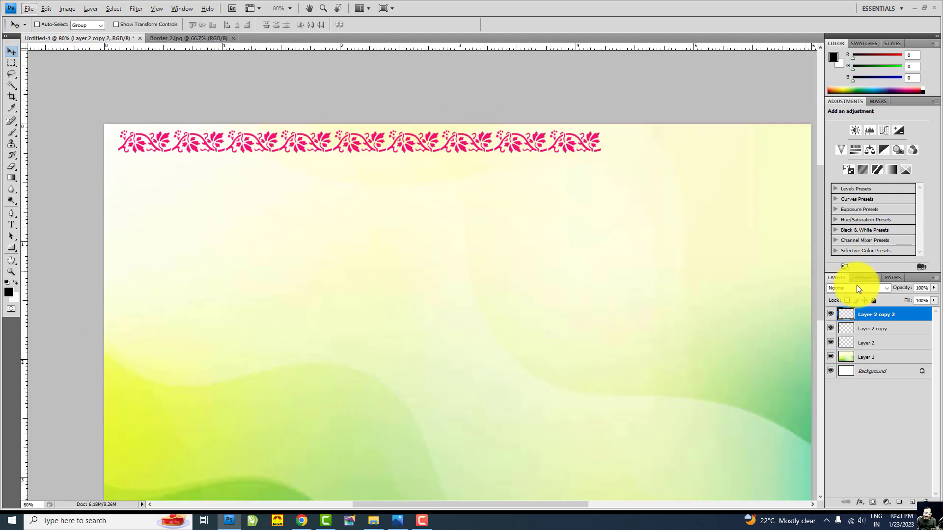
{"action": "scroll", "coordinate": [381, 244], "scroll_direction": "down", "scroll_amount": 1}
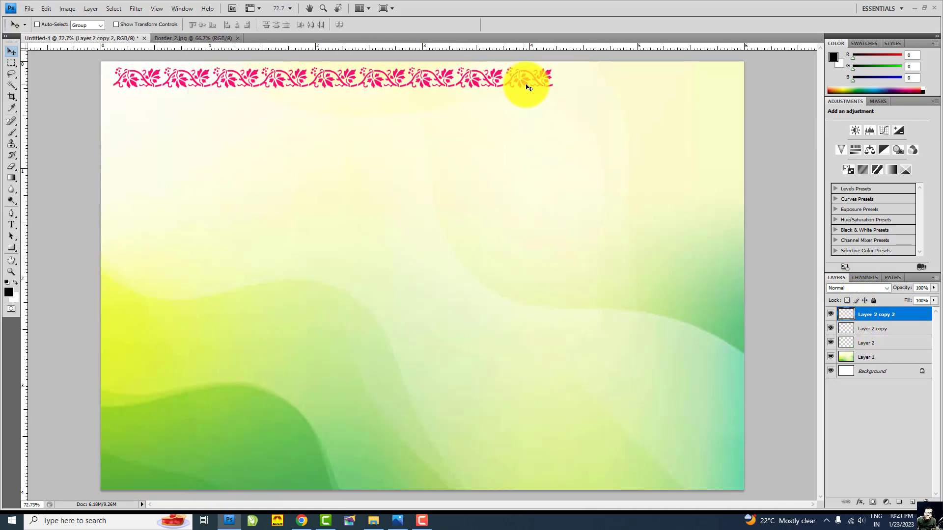
{"action": "left_click_drag", "start_coordinate": [525, 87], "coordinate": [672, 82]}
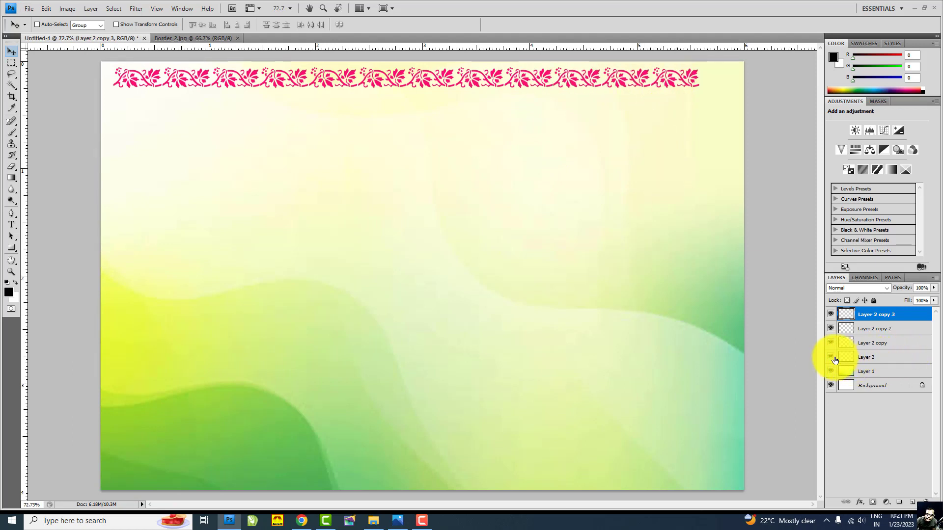
{"action": "mouse_move", "coordinate": [831, 357]}
{"action": "left_mouse_down"}
{"action": "mouse_move", "coordinate": [831, 314]}
{"action": "mouse_move", "coordinate": [830, 357]}
{"action": "left_mouse_up"}
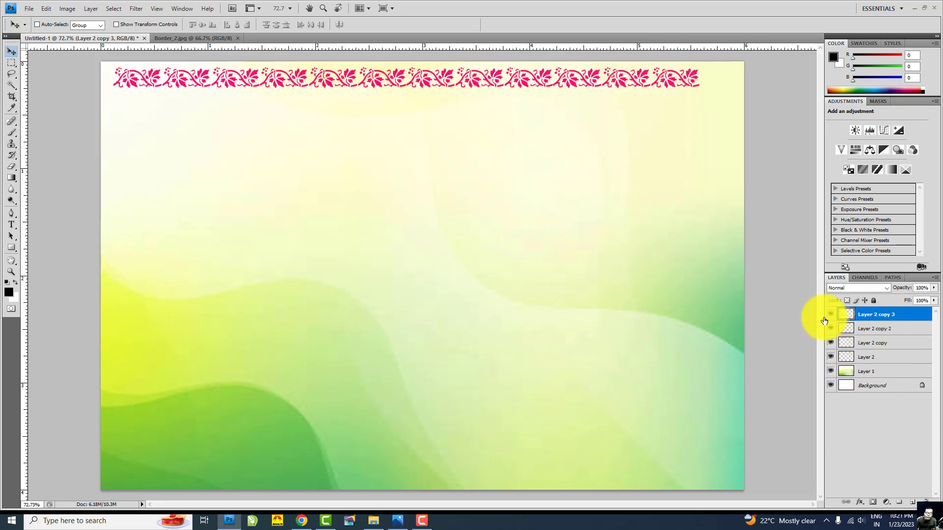
{"action": "left_click", "coordinate": [900, 363]}
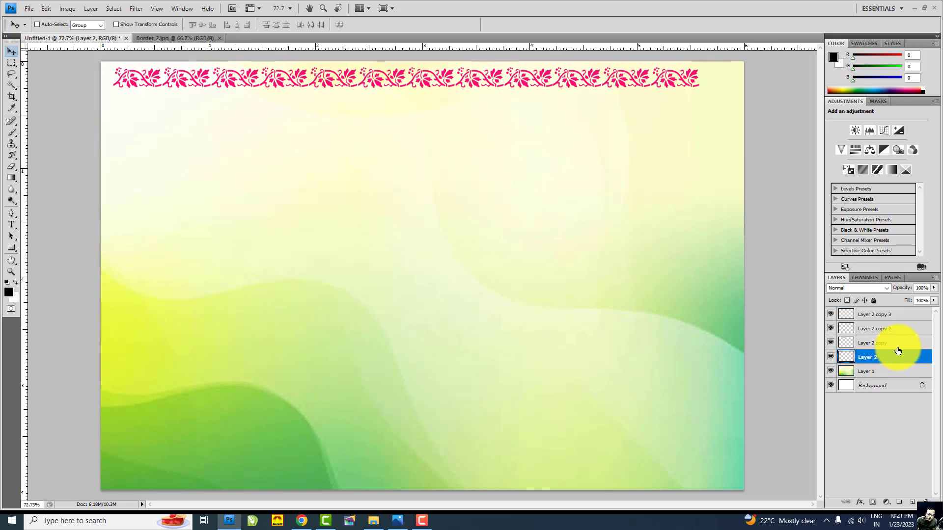
Step: Select Layer 2 through Layer 2 copy 3 and merge them into one layer
{"action": "left_click", "coordinate": [903, 343], "text": "shift"}
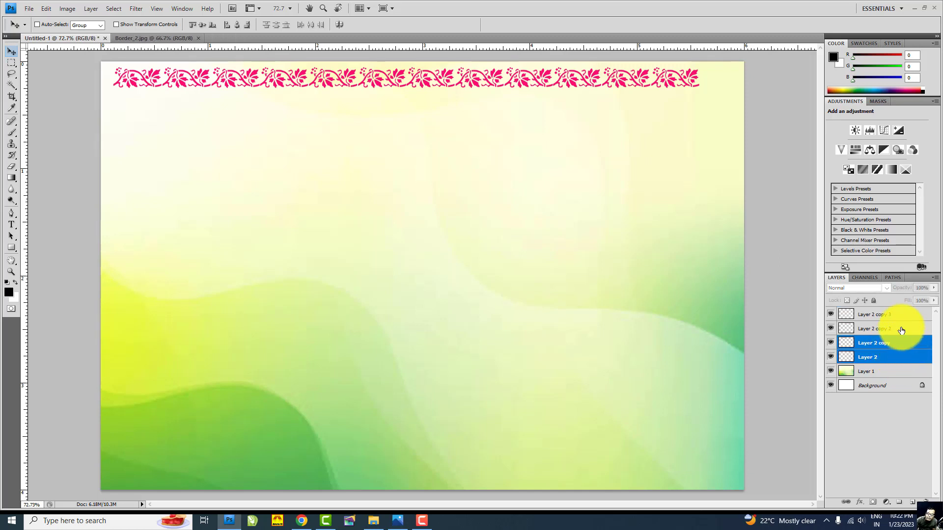
{"action": "left_click", "coordinate": [901, 330], "text": "shift"}
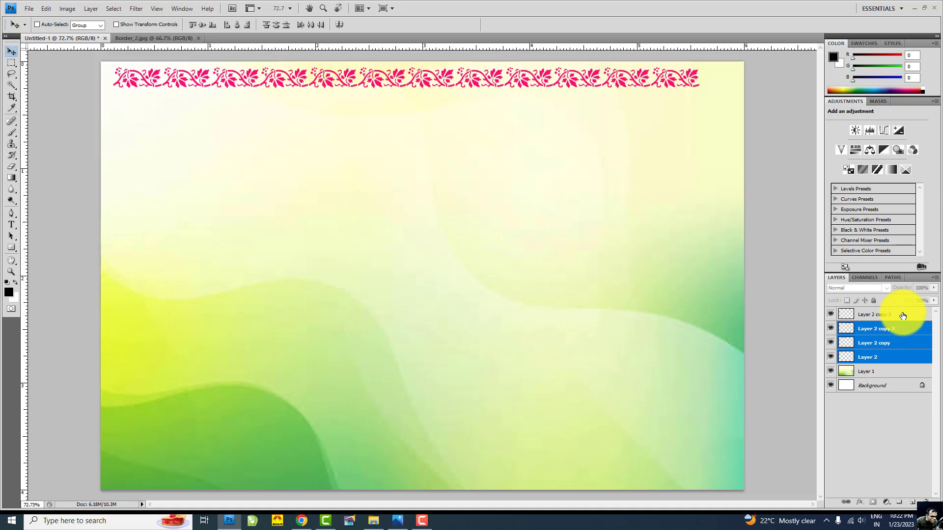
{"action": "left_click", "coordinate": [902, 315], "text": "shift"}
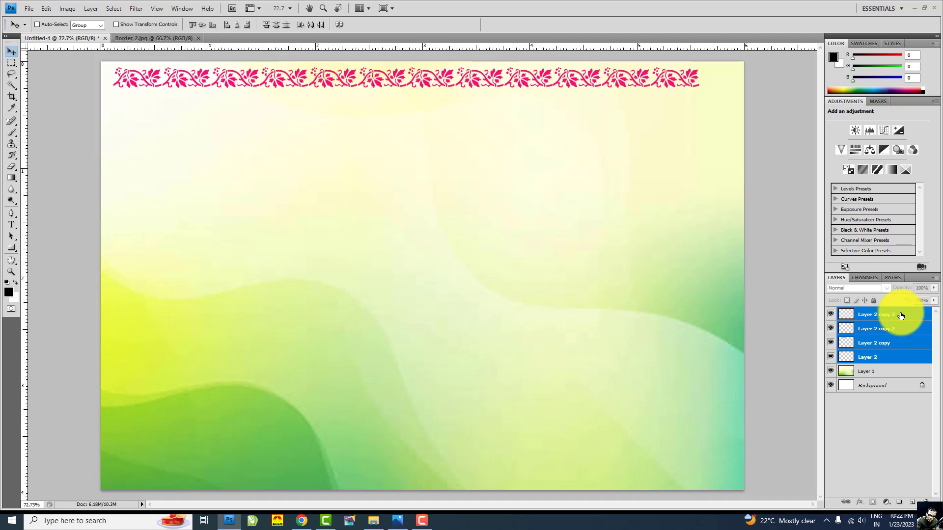
{"action": "key", "text": "ctrl+e"}
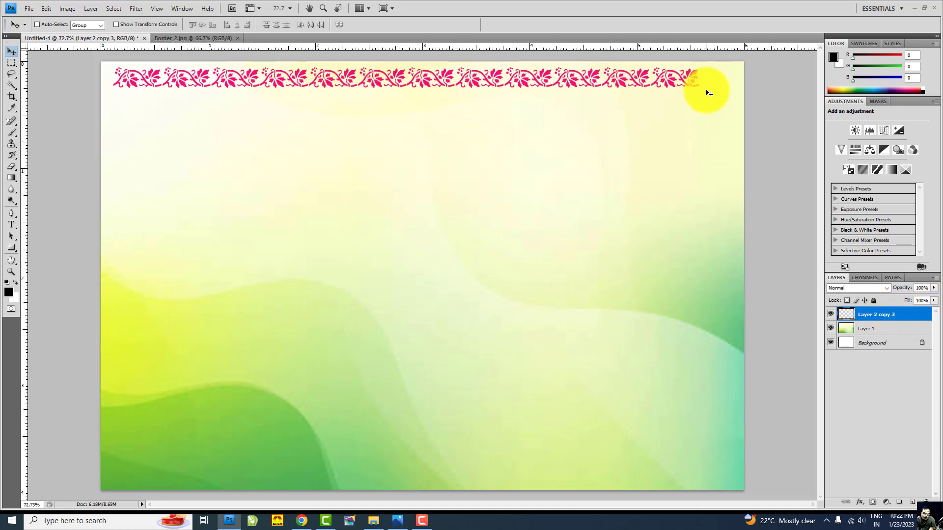
Step: Stretch the merged border to about 108% width and nudge it up flush with the top
{"action": "key", "text": "ctrl+t"}
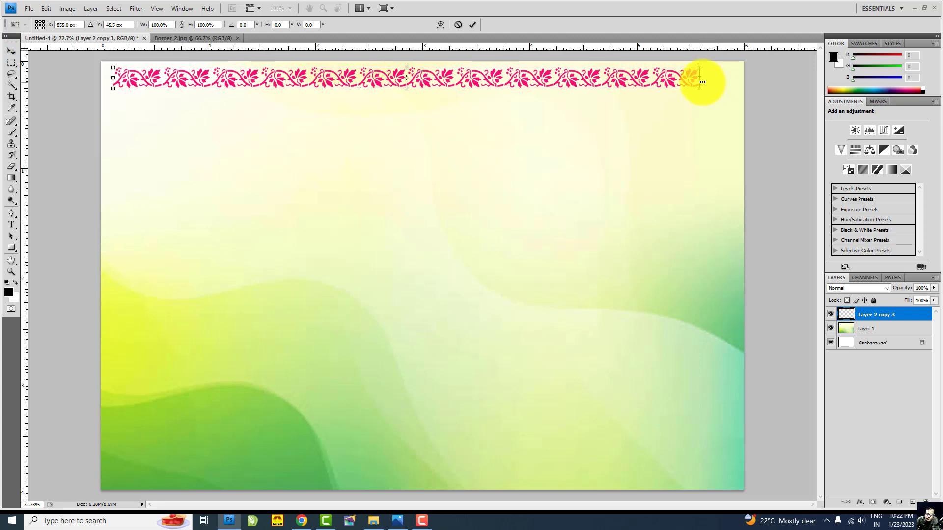
{"action": "left_click_drag", "start_coordinate": [701, 77], "coordinate": [744, 83]}
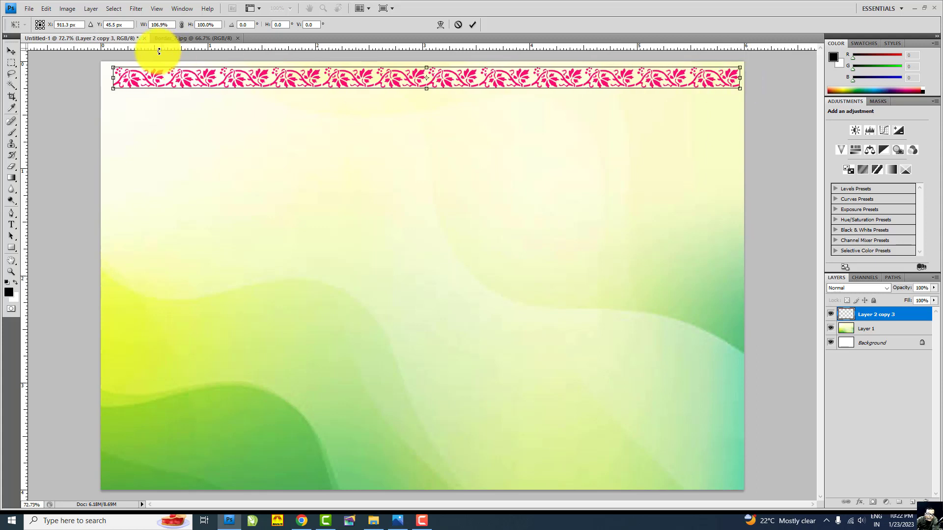
{"action": "left_click_drag", "start_coordinate": [112, 78], "coordinate": [103, 82]}
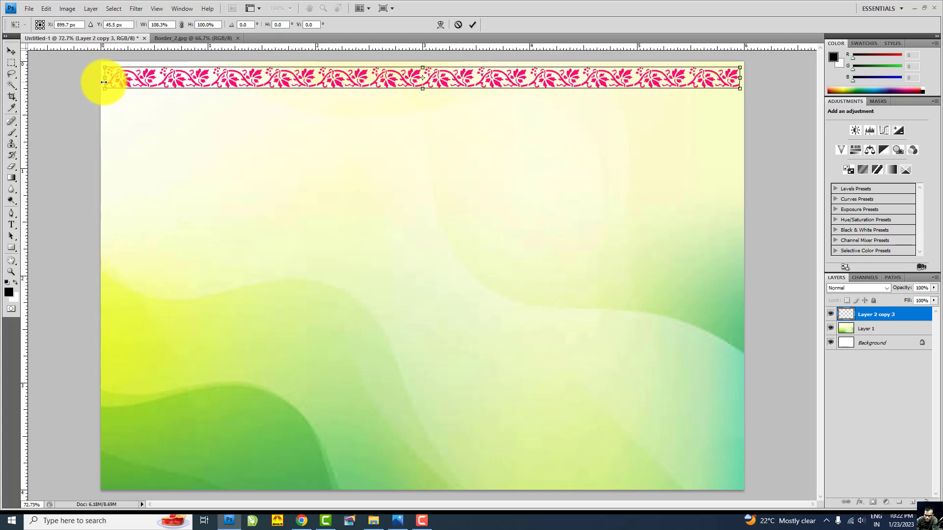
{"action": "key", "text": "Return"}
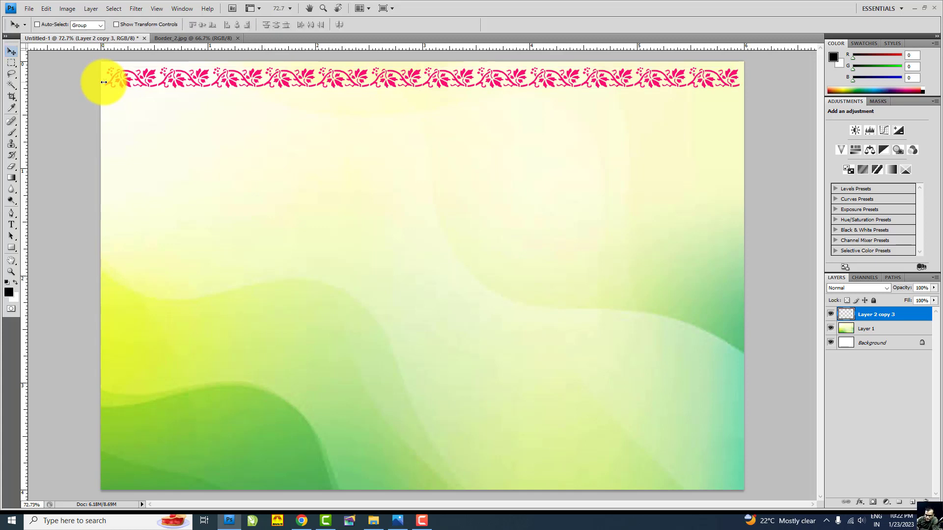
{"action": "key", "text": "Up"}
{"action": "key", "text": "Up"}
{"action": "key", "text": "Up"}
{"action": "key", "text": "Up"}
{"action": "key", "text": "Up"}
{"action": "key", "text": "Up"}
{"action": "key", "text": "Up"}
{"action": "key", "text": "Up"}
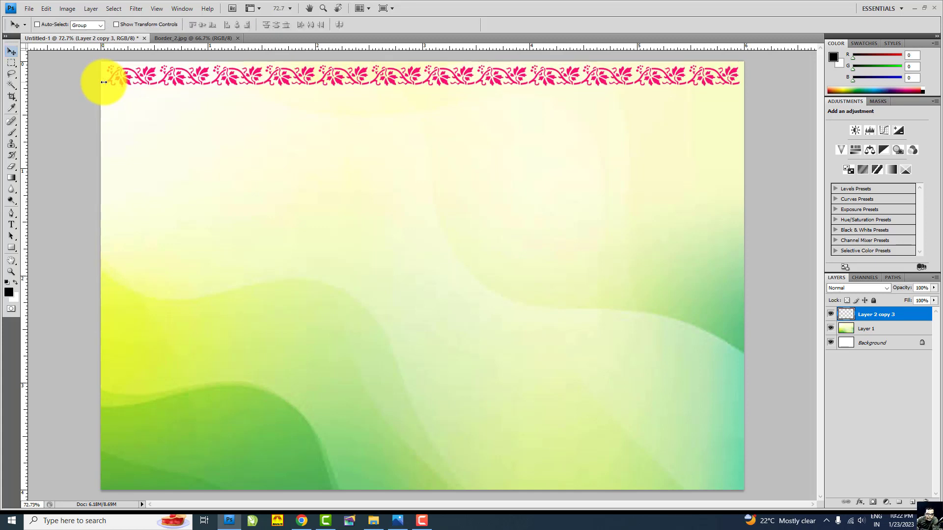
{"action": "key", "text": "Up"}
{"action": "key", "text": "Up"}
{"action": "key", "text": "Up"}
{"action": "key", "text": "Up"}
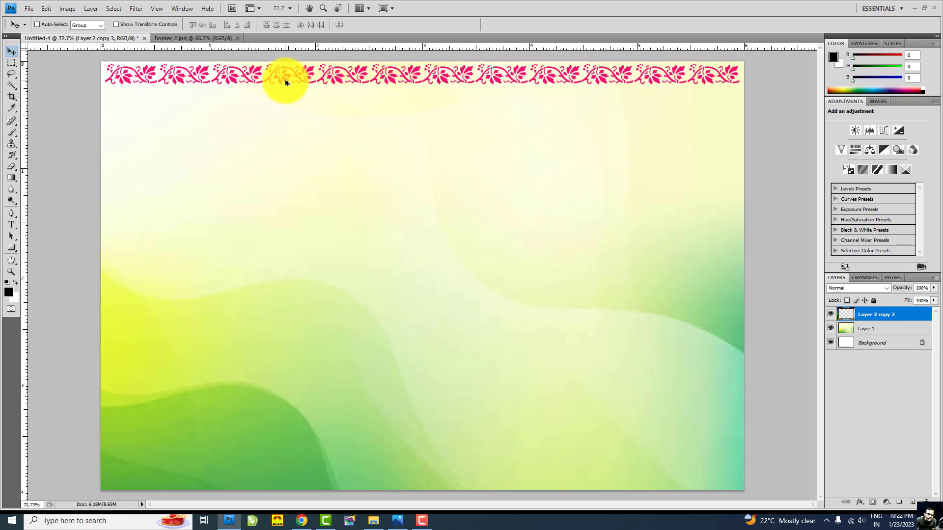
Step: Place a copy of the top border along the card's bottom edge as Layer 2 copy 4
{"action": "left_click_drag", "start_coordinate": [285, 83], "coordinate": [270, 485]}
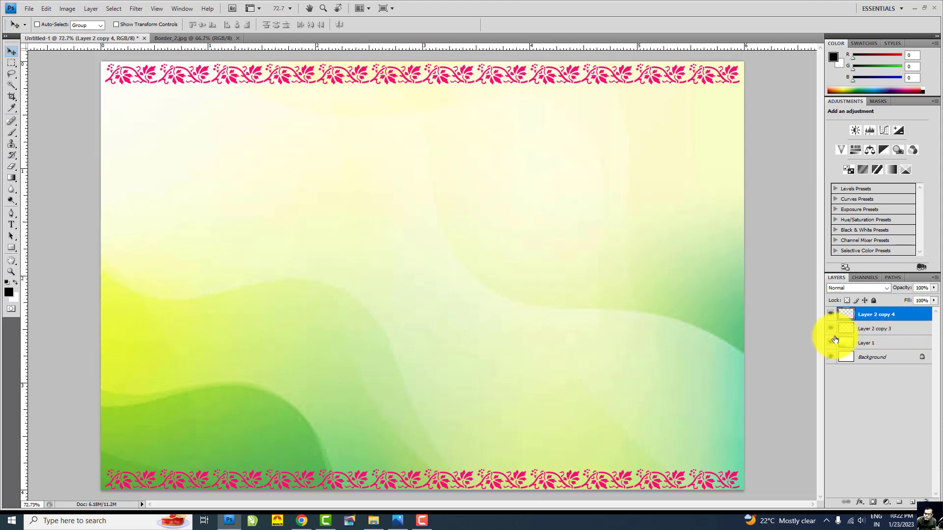
{"action": "left_click", "coordinate": [830, 315]}
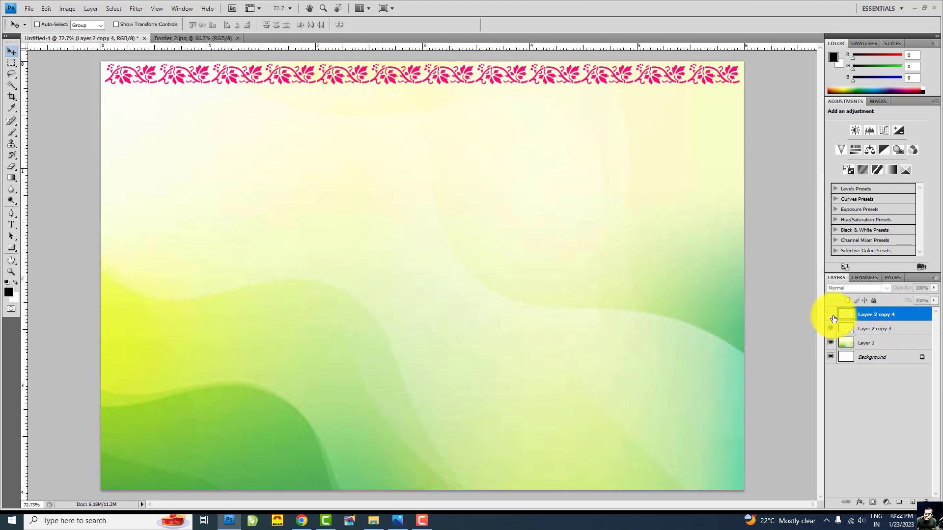
{"action": "left_click", "coordinate": [832, 316]}
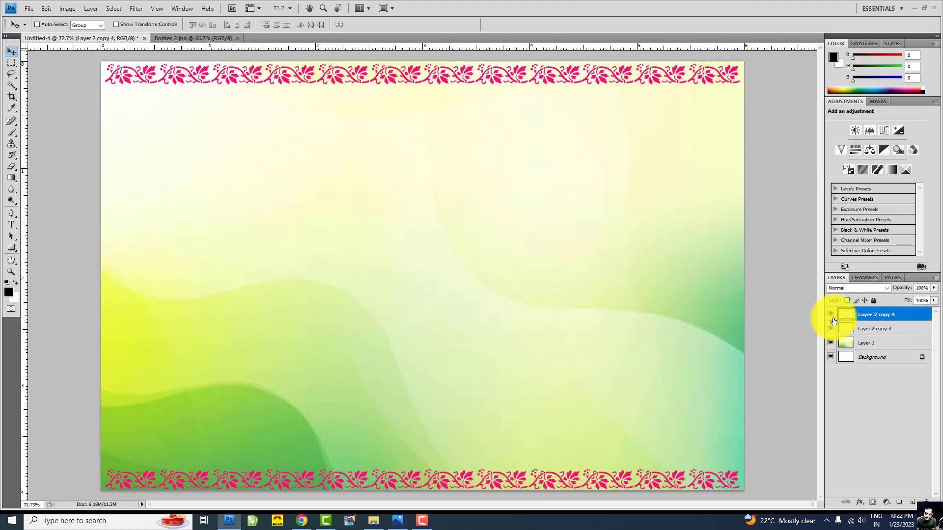
Step: Select the top border layer and copy it down across the card's upper middle
{"action": "right_click", "coordinate": [309, 72]}
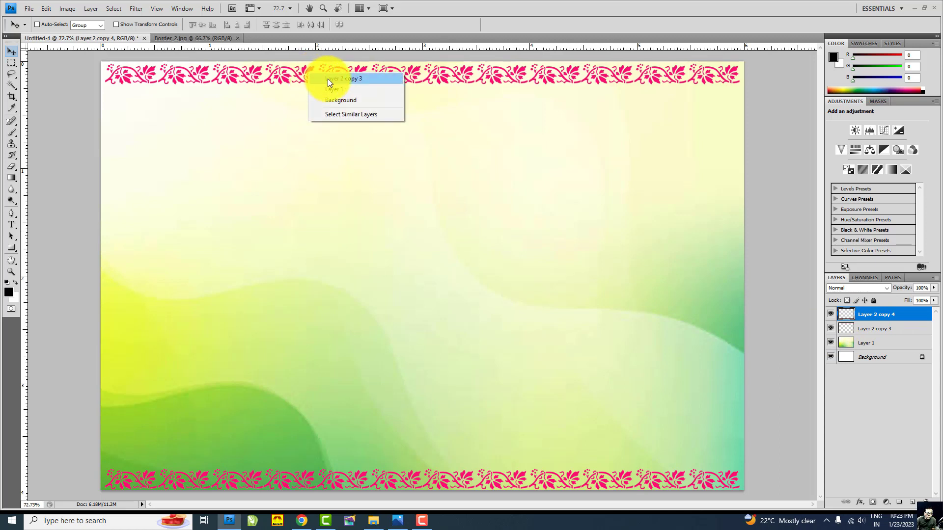
{"action": "left_click", "coordinate": [328, 79]}
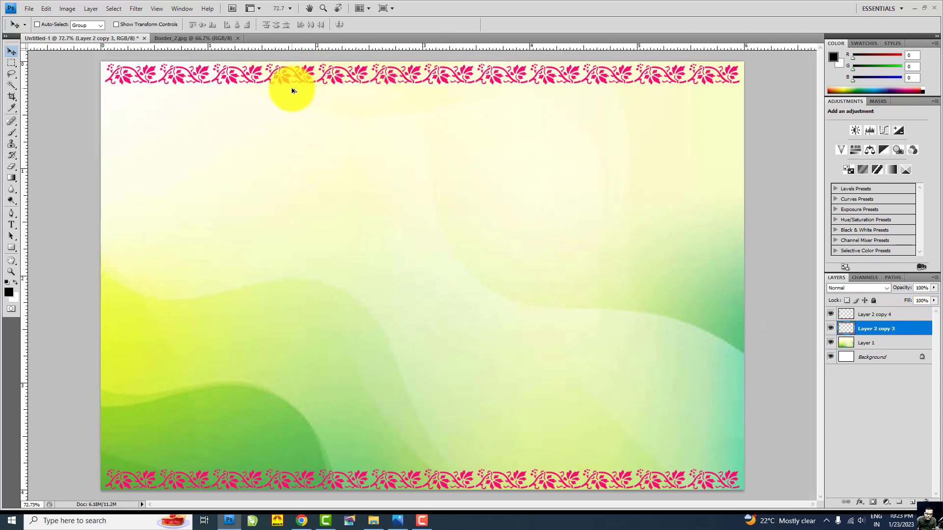
{"action": "left_click_drag", "start_coordinate": [287, 81], "coordinate": [284, 186]}
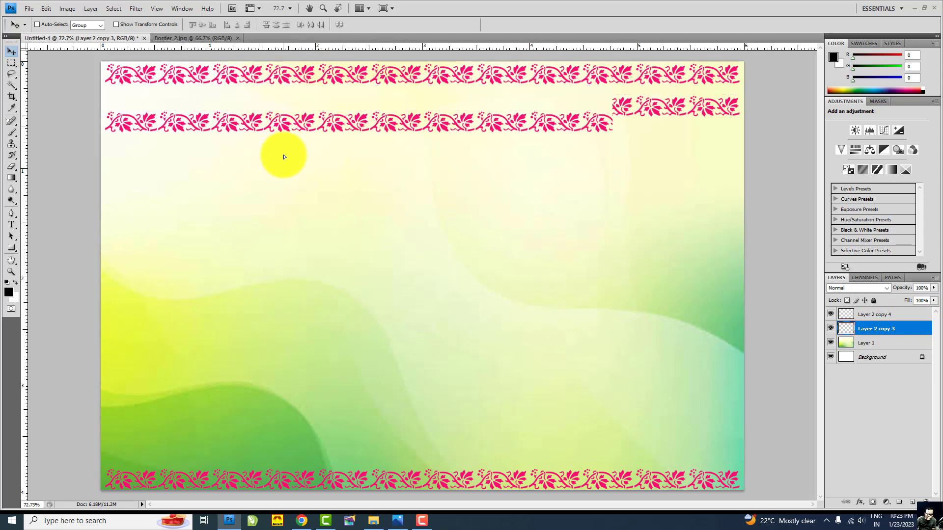
{"action": "key", "text": "ctrl+j"}
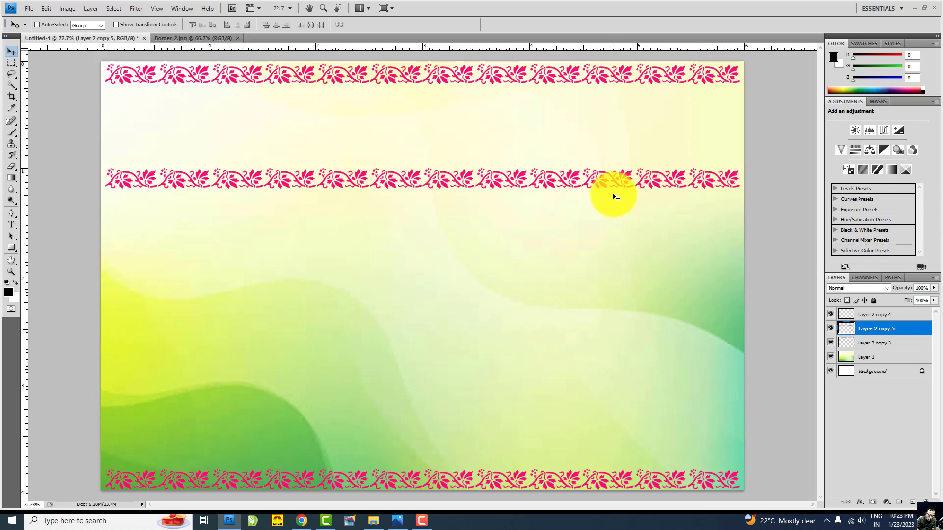
Step: Rotate the middle border copy upright with Free Transform
{"action": "key", "text": "ctrl+t"}
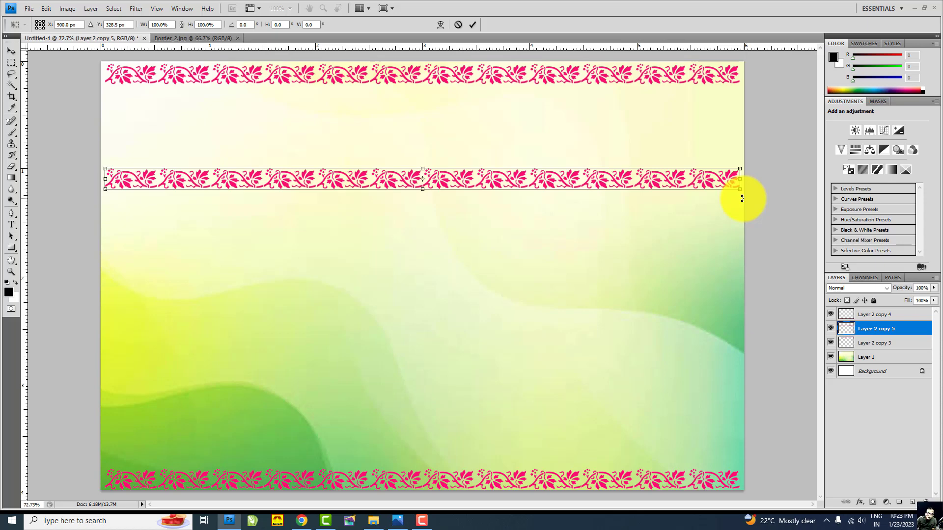
{"action": "left_click_drag", "start_coordinate": [709, 242], "coordinate": [398, 391]}
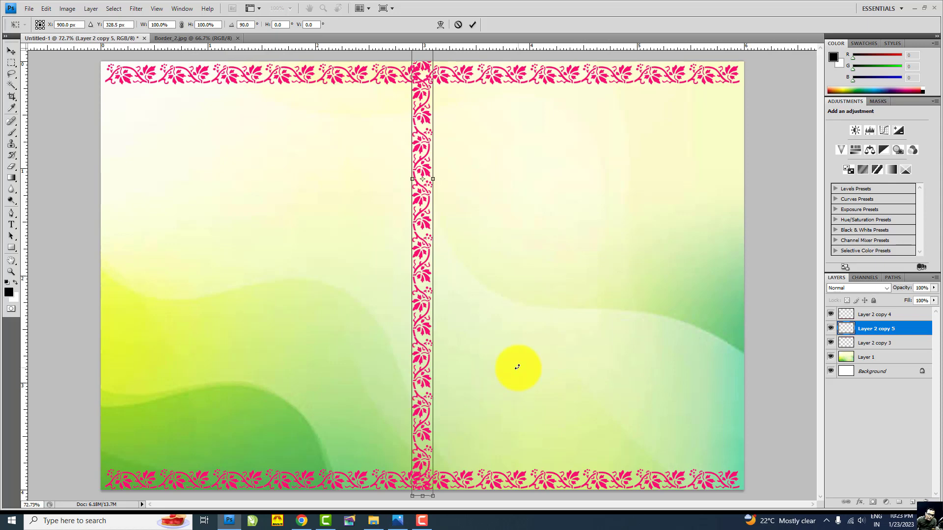
{"action": "key", "text": "Return"}
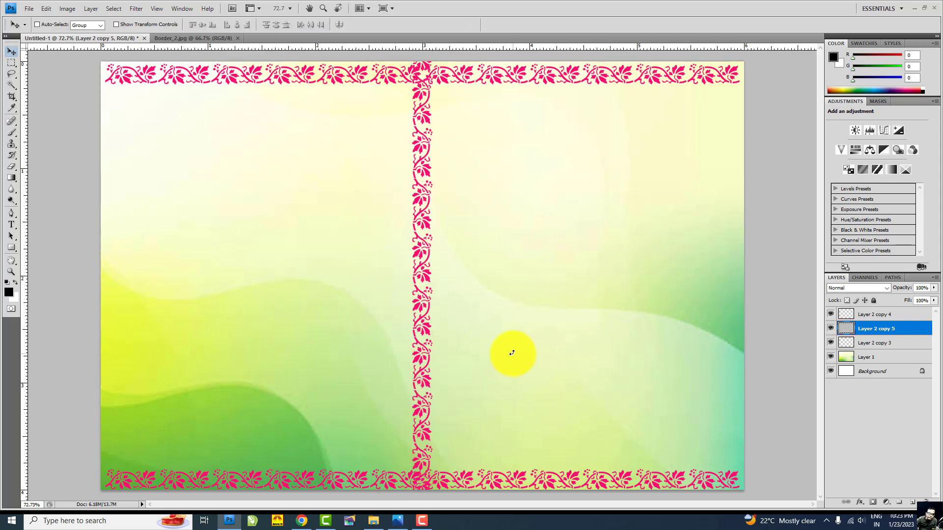
Step: Position the vertical border strip flush against the card's left edge
{"action": "mouse_move", "coordinate": [427, 151]}
{"action": "left_mouse_down"}
{"action": "mouse_move", "coordinate": [262, 179]}
{"action": "mouse_move", "coordinate": [173, 128]}
{"action": "mouse_move", "coordinate": [148, 134]}
{"action": "left_mouse_up"}
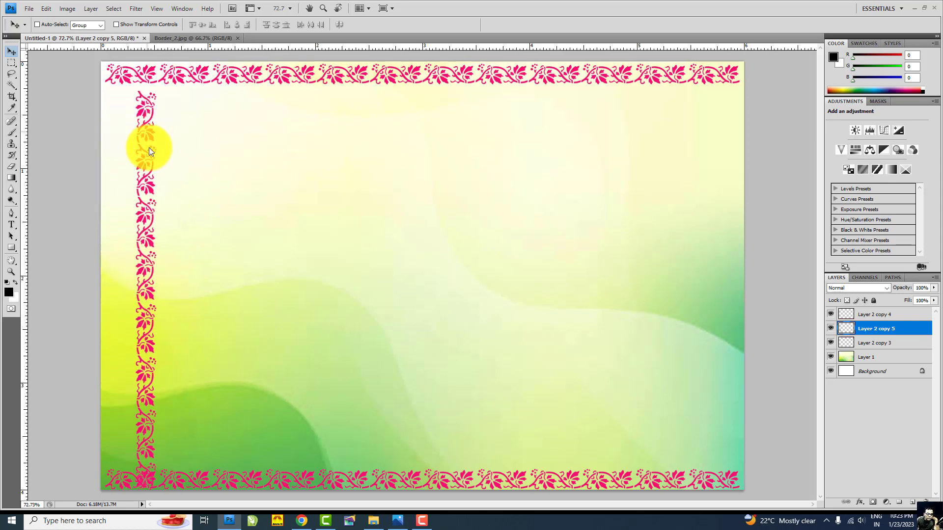
{"action": "mouse_move", "coordinate": [144, 281]}
{"action": "left_mouse_down"}
{"action": "mouse_move", "coordinate": [155, 259]}
{"action": "mouse_move", "coordinate": [158, 337]}
{"action": "left_mouse_up"}
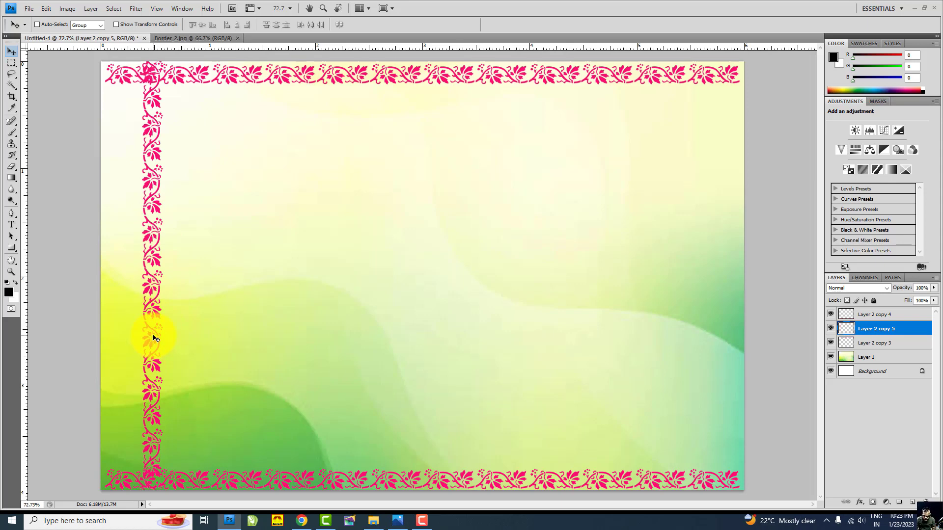
{"action": "key", "text": "ctrl+minus"}
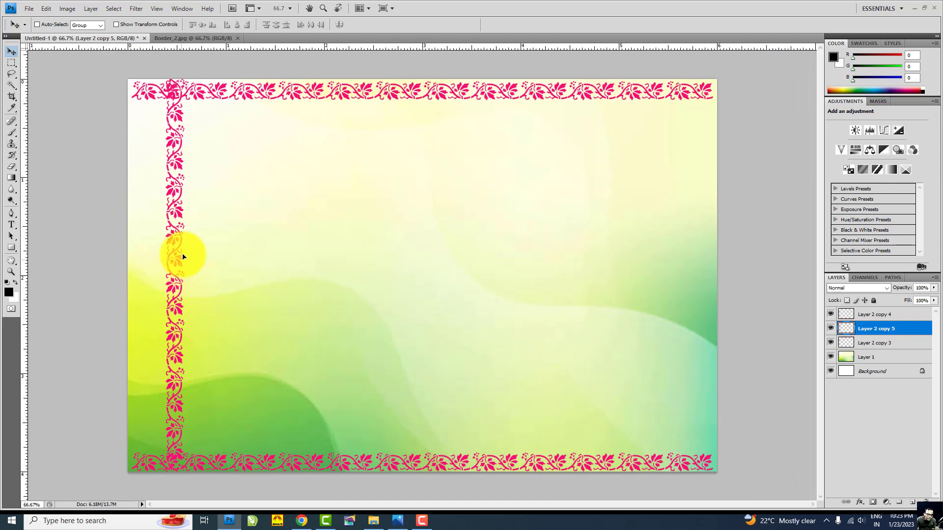
{"action": "mouse_move", "coordinate": [183, 257]}
{"action": "left_mouse_down"}
{"action": "mouse_move", "coordinate": [163, 290]}
{"action": "mouse_move", "coordinate": [156, 342]}
{"action": "left_mouse_up"}
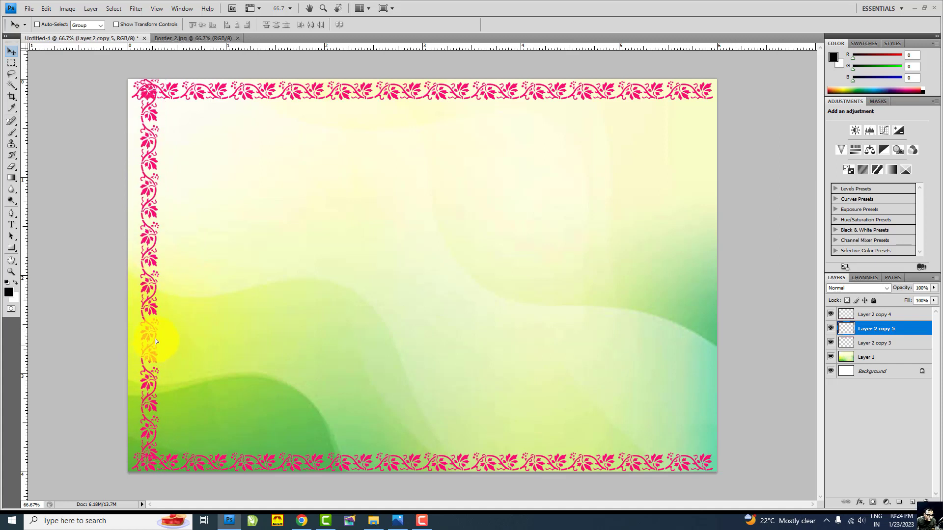
{"action": "left_click_drag", "start_coordinate": [156, 341], "coordinate": [139, 377]}
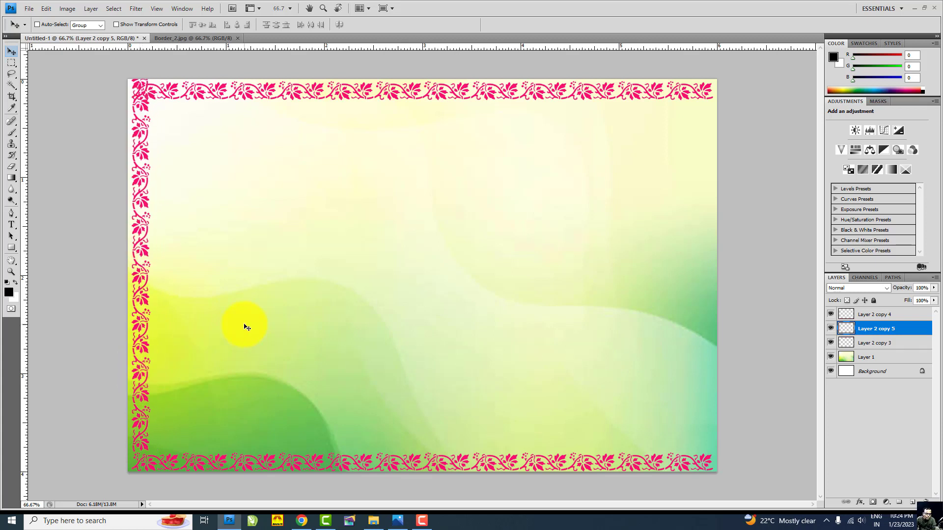
{"action": "key", "text": "Left"}
{"action": "key", "text": "Left"}
{"action": "key", "text": "Left"}
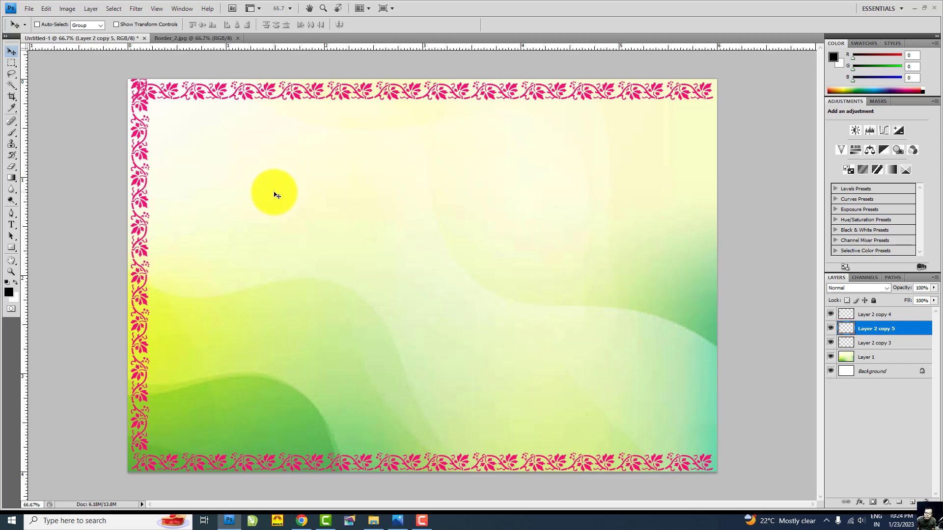
Step: Try a corner selection, then shift the vertical border strip down and right
{"action": "left_click", "coordinate": [11, 63]}
{"action": "left_click_drag", "start_coordinate": [129, 79], "coordinate": [193, 99]}
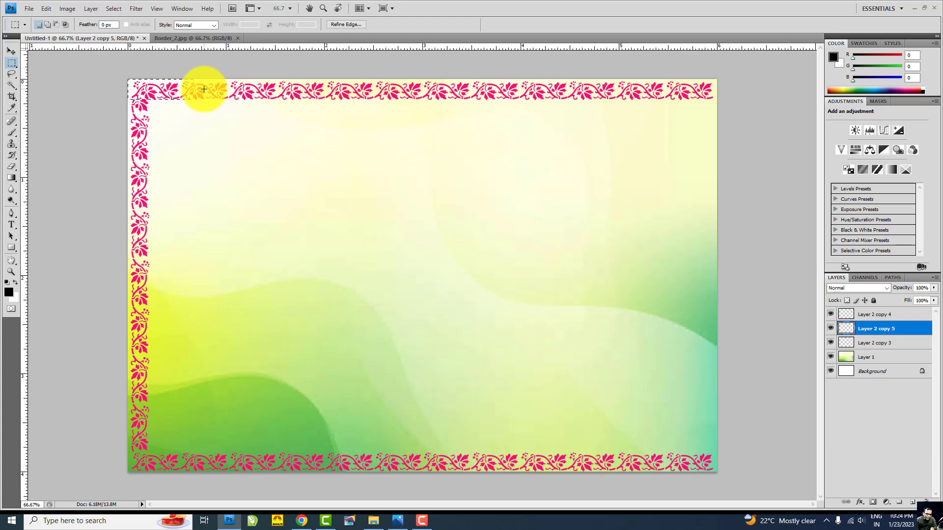
{"action": "left_click", "coordinate": [204, 89]}
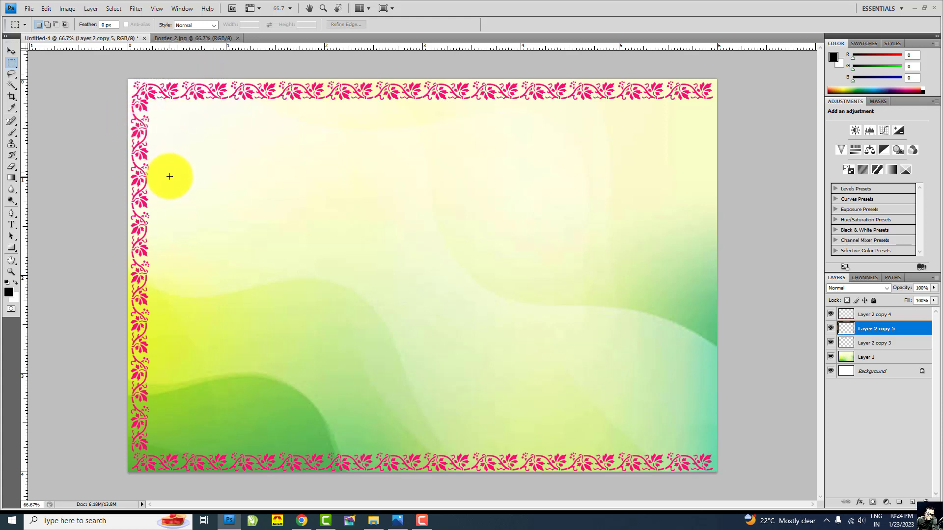
{"action": "left_click", "coordinate": [11, 51]}
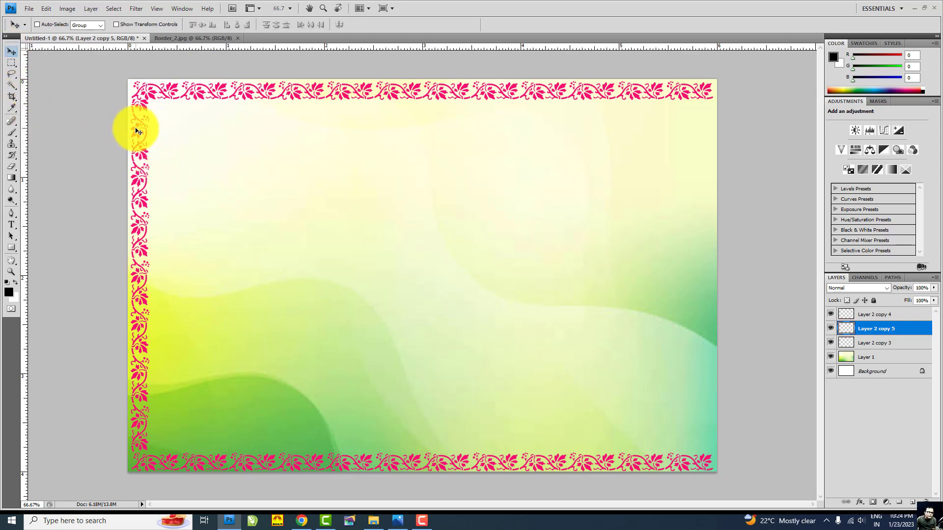
{"action": "left_click_drag", "start_coordinate": [138, 131], "coordinate": [141, 144]}
{"action": "left_click_drag", "start_coordinate": [164, 210], "coordinate": [185, 221]}
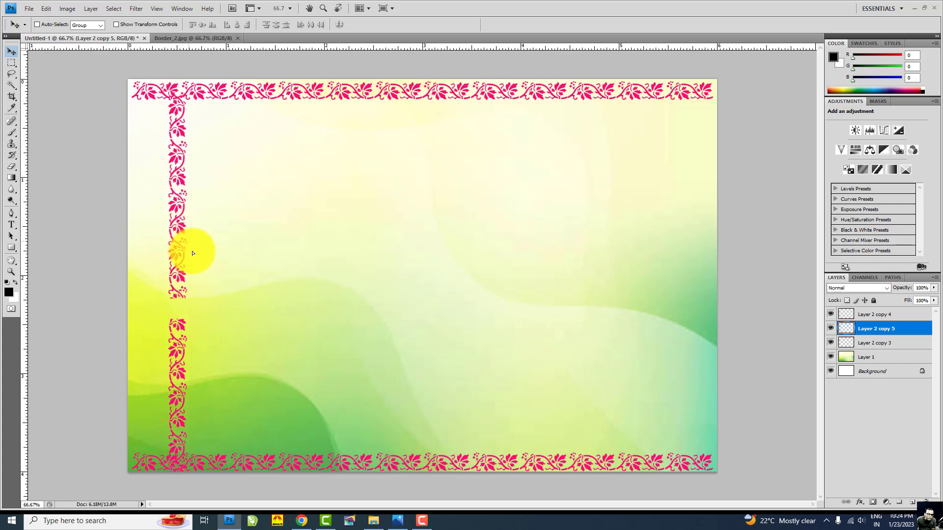
{"action": "left_click_drag", "start_coordinate": [184, 222], "coordinate": [196, 277]}
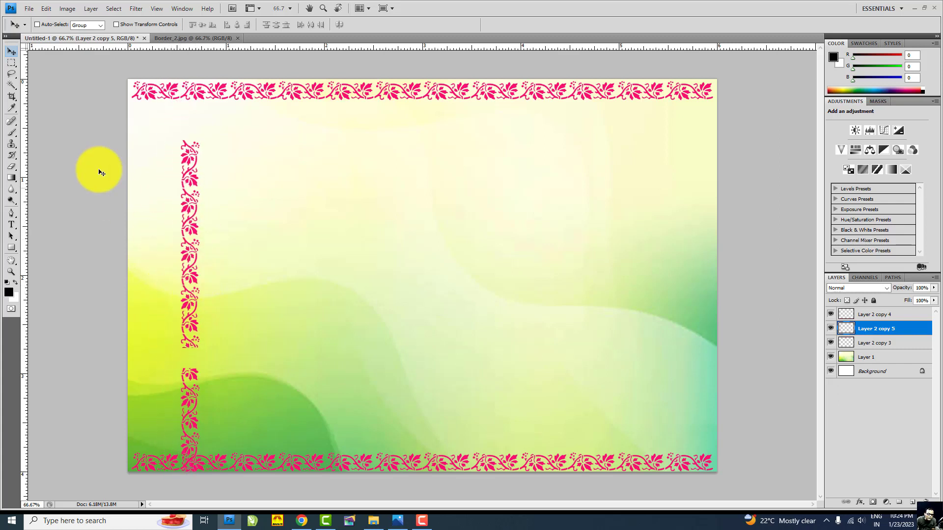
Step: Delete the strip's upper part, align it to the left edge, and drag a copy right
{"action": "left_click", "coordinate": [13, 63]}
{"action": "left_click_drag", "start_coordinate": [140, 123], "coordinate": [309, 367]}
{"action": "key", "text": "Delete"}
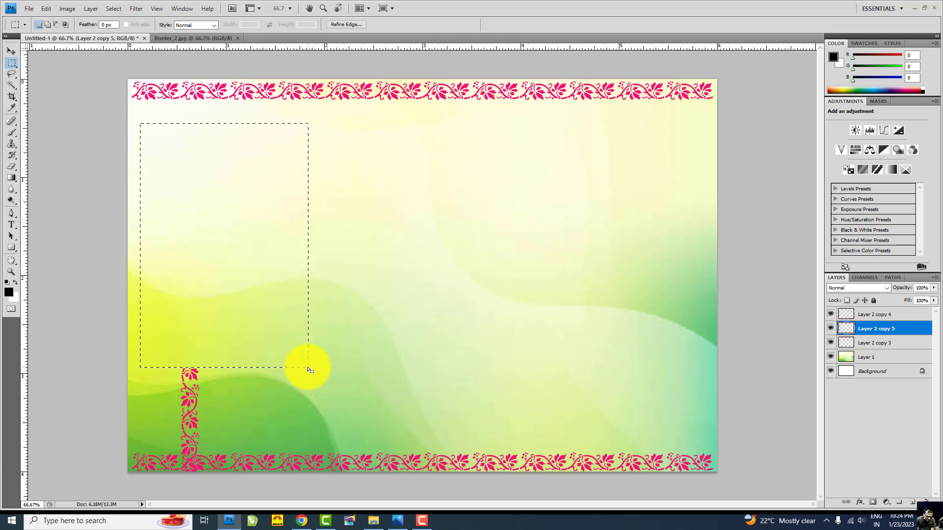
{"action": "left_click", "coordinate": [309, 370]}
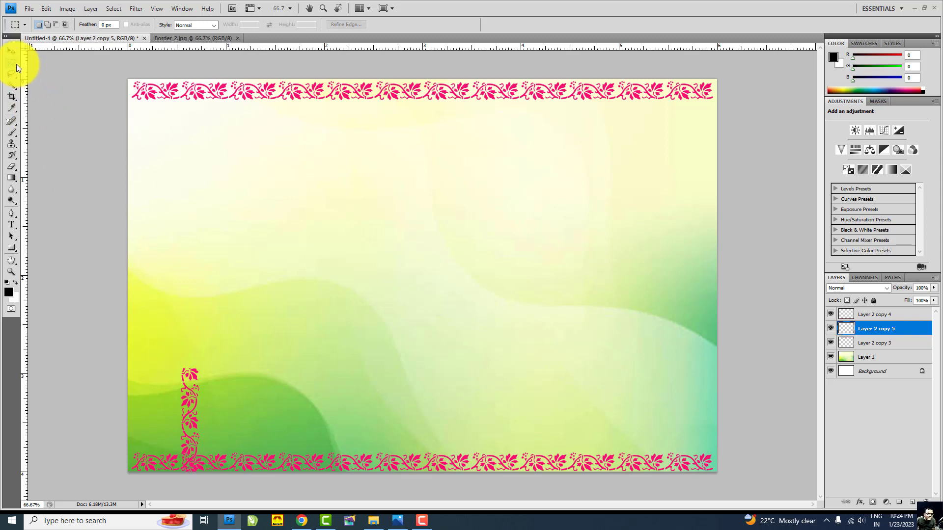
{"action": "left_click", "coordinate": [9, 52]}
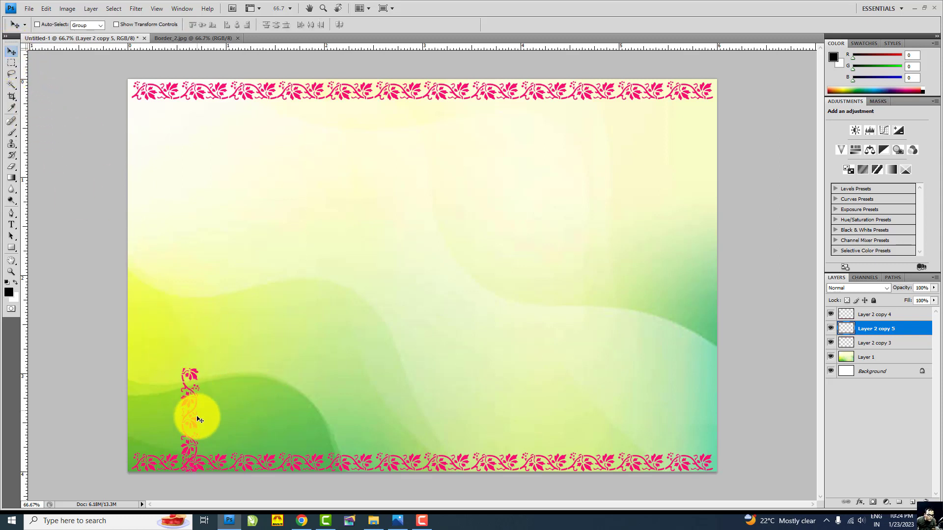
{"action": "left_click_drag", "start_coordinate": [195, 431], "coordinate": [144, 157]}
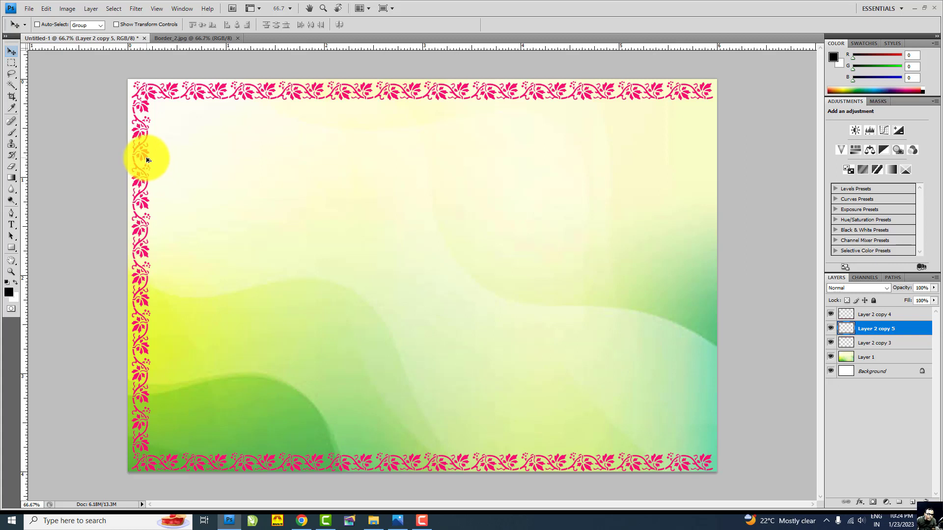
{"action": "left_click_drag", "start_coordinate": [147, 159], "coordinate": [712, 204]}
Step: Duplicate the right strip, check each border layer's visibility, and select Layer 2 copy 4
{"action": "key", "text": "ctrl+j"}
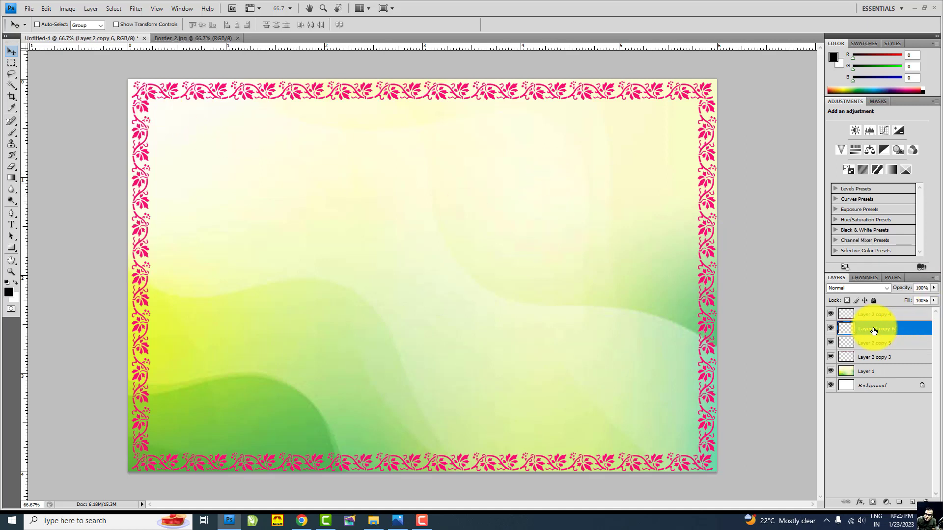
{"action": "left_click", "coordinate": [830, 328]}
{"action": "left_click_drag", "start_coordinate": [831, 331], "coordinate": [832, 361]}
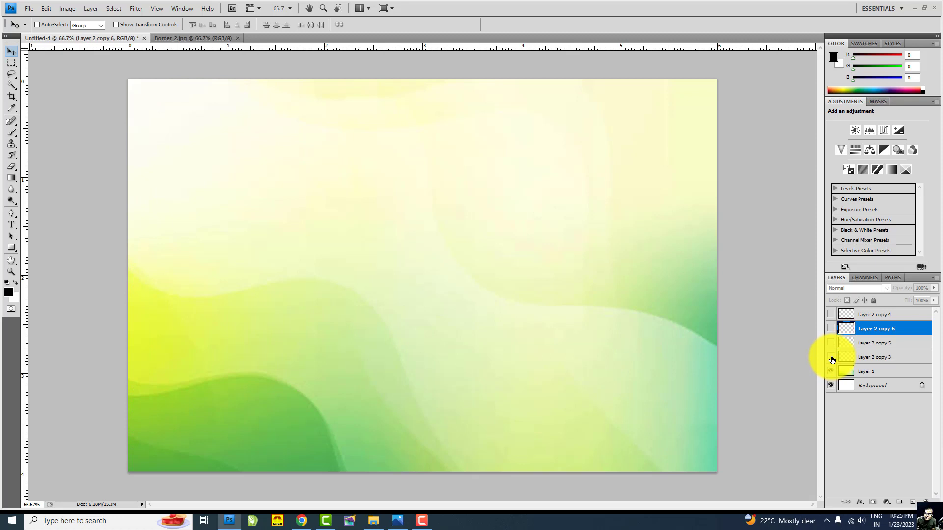
{"action": "left_click_drag", "start_coordinate": [831, 360], "coordinate": [831, 318]}
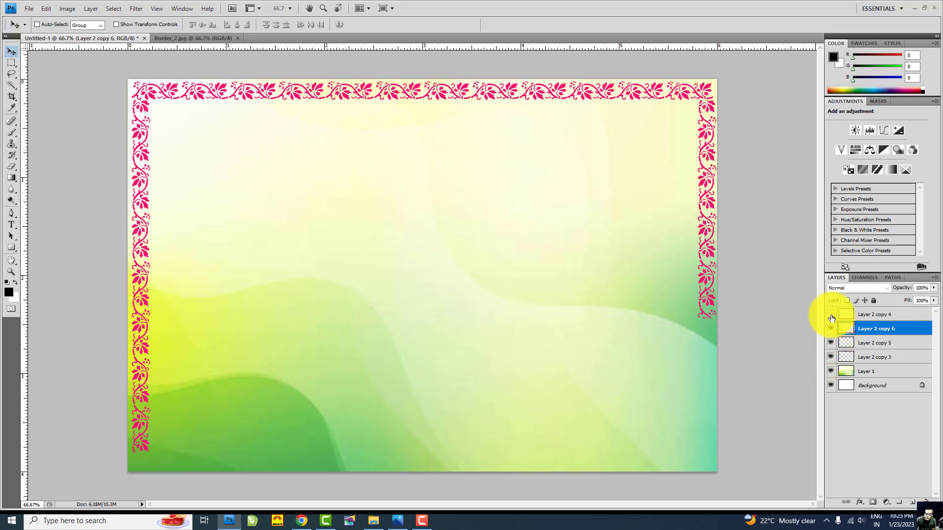
{"action": "left_click", "coordinate": [900, 316]}
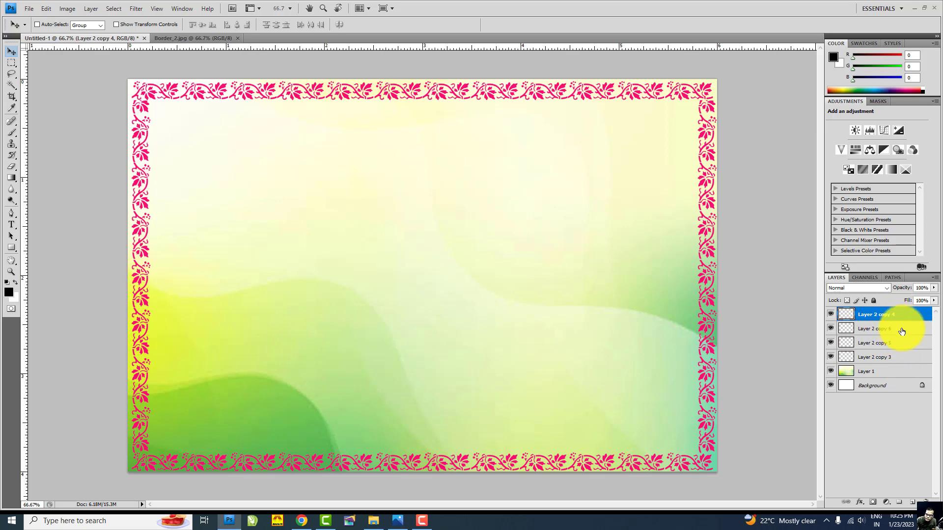
Step: Merge the four Layer 2 copy border strips into a single layer
{"action": "left_click", "coordinate": [898, 335], "text": "ctrl"}
{"action": "left_click", "coordinate": [896, 347], "text": "ctrl"}
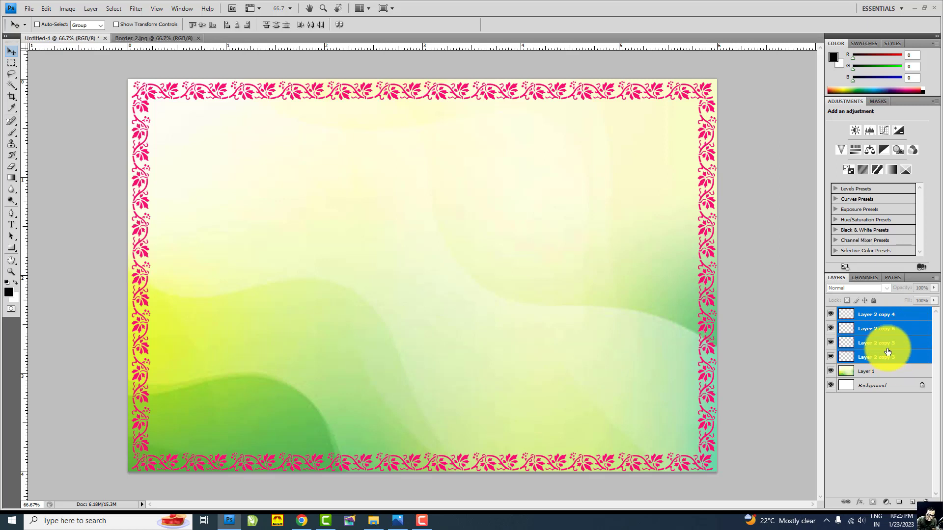
{"action": "key", "text": "ctrl+e"}
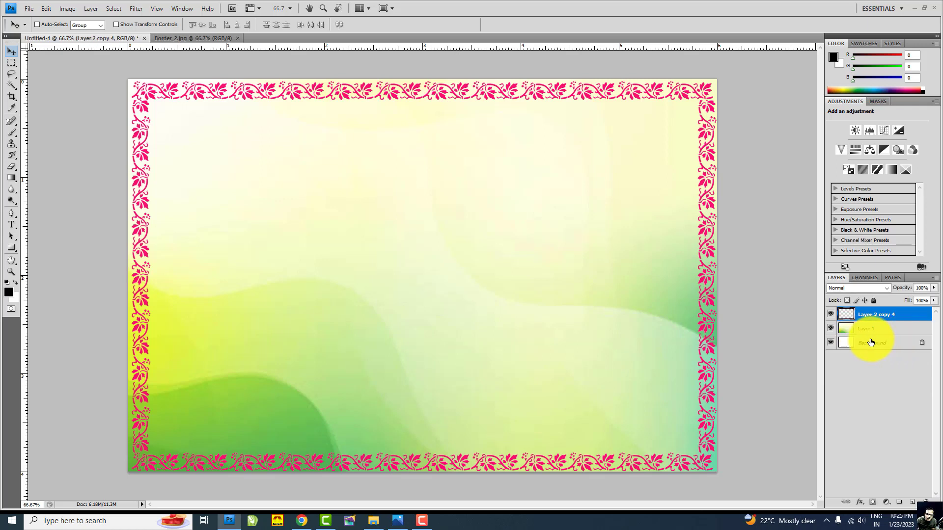
Step: Hide and re-show the merged border and gradient layers to check the frame
{"action": "left_click", "coordinate": [831, 316]}
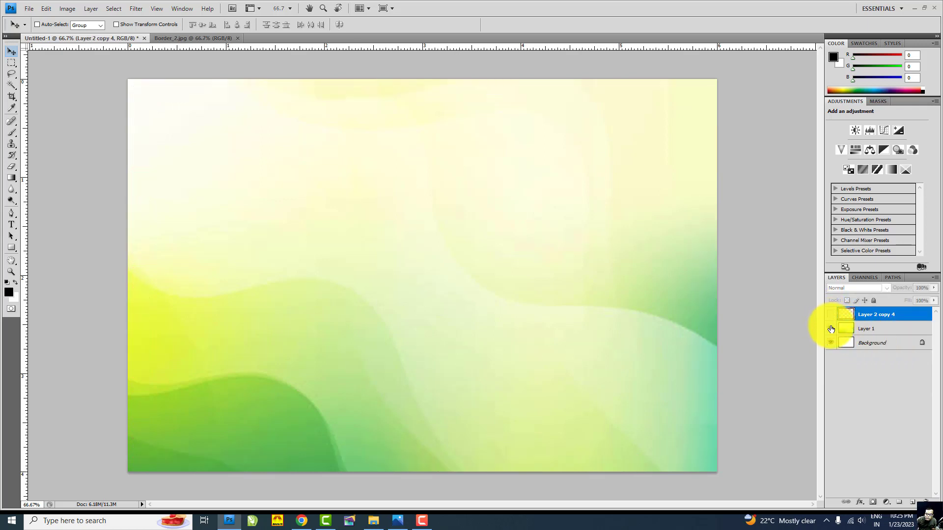
{"action": "left_click", "coordinate": [830, 331]}
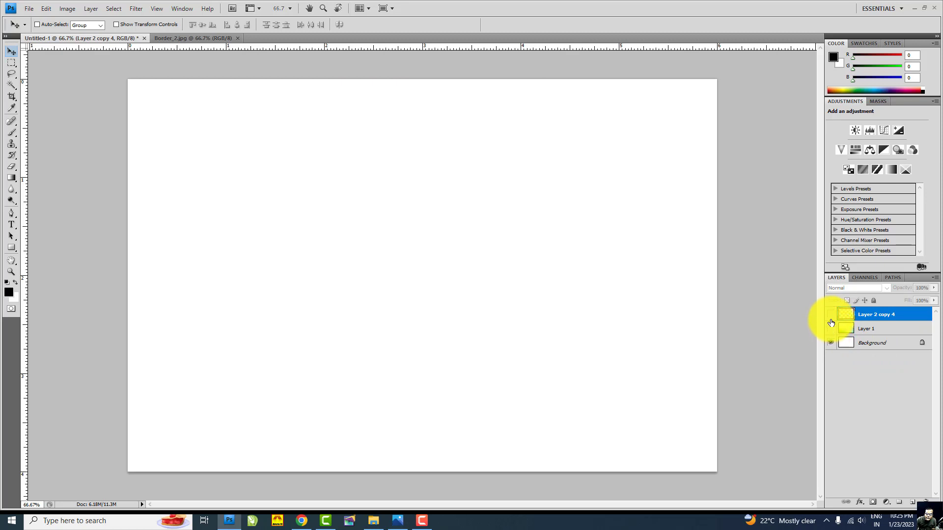
{"action": "left_click", "coordinate": [830, 314]}
{"action": "left_click", "coordinate": [831, 329]}
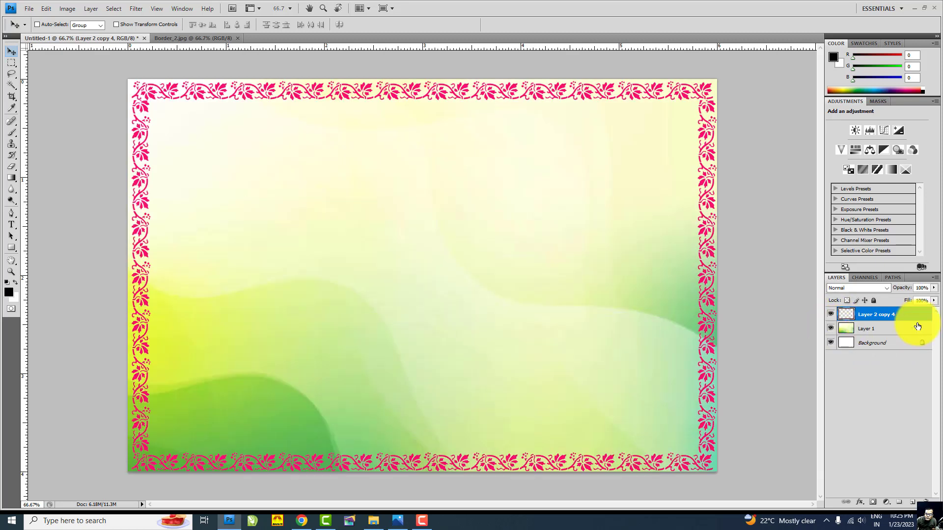
Step: Rename the merged frame layer to Border and Layer 1 to BG
{"action": "double_click", "coordinate": [867, 315]}
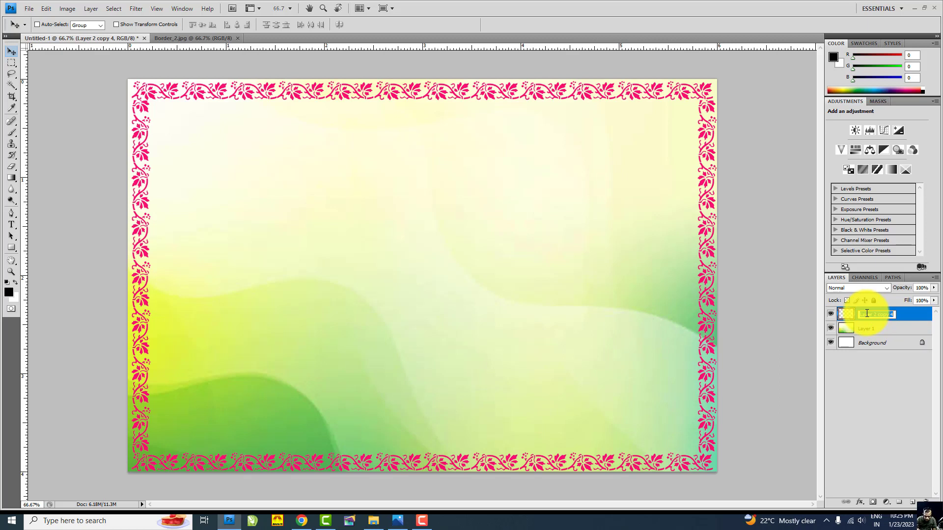
{"action": "type", "text": "Border"}
{"action": "key", "text": "Return"}
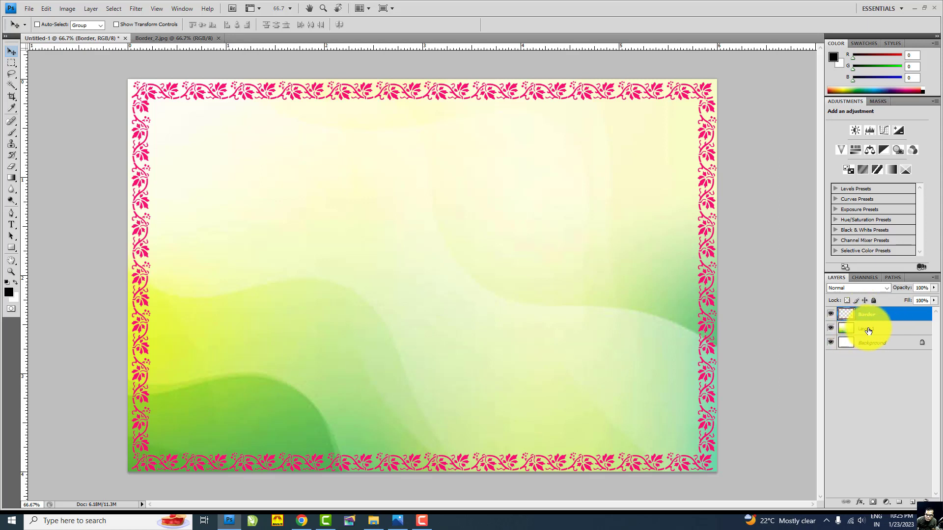
{"action": "double_click", "coordinate": [865, 330]}
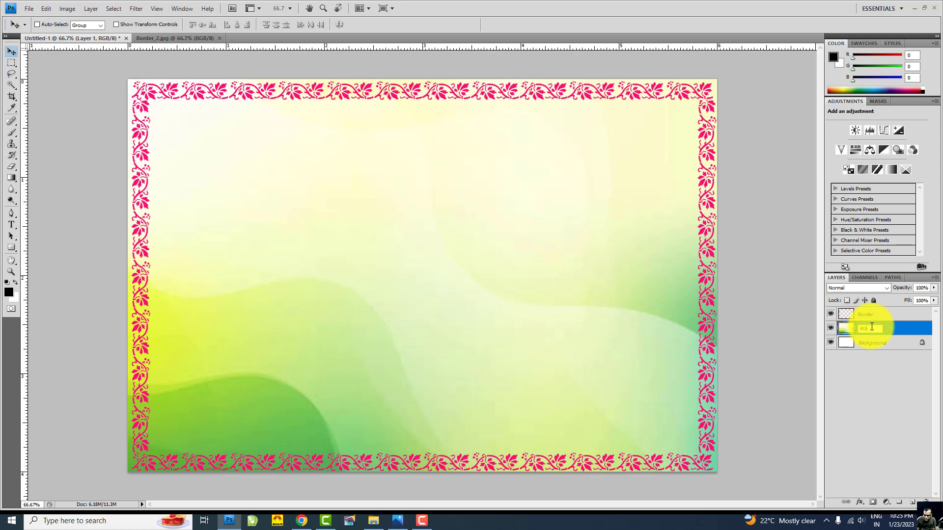
{"action": "key", "text": "Return"}
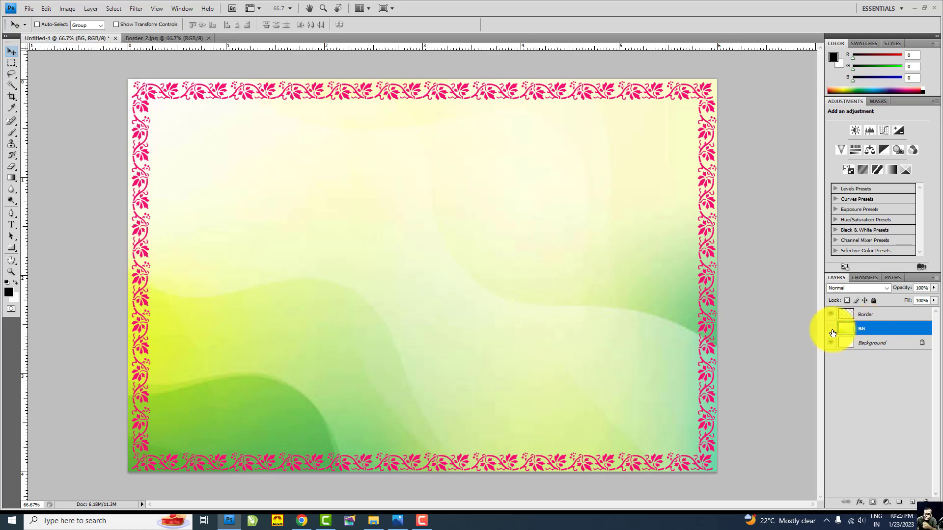